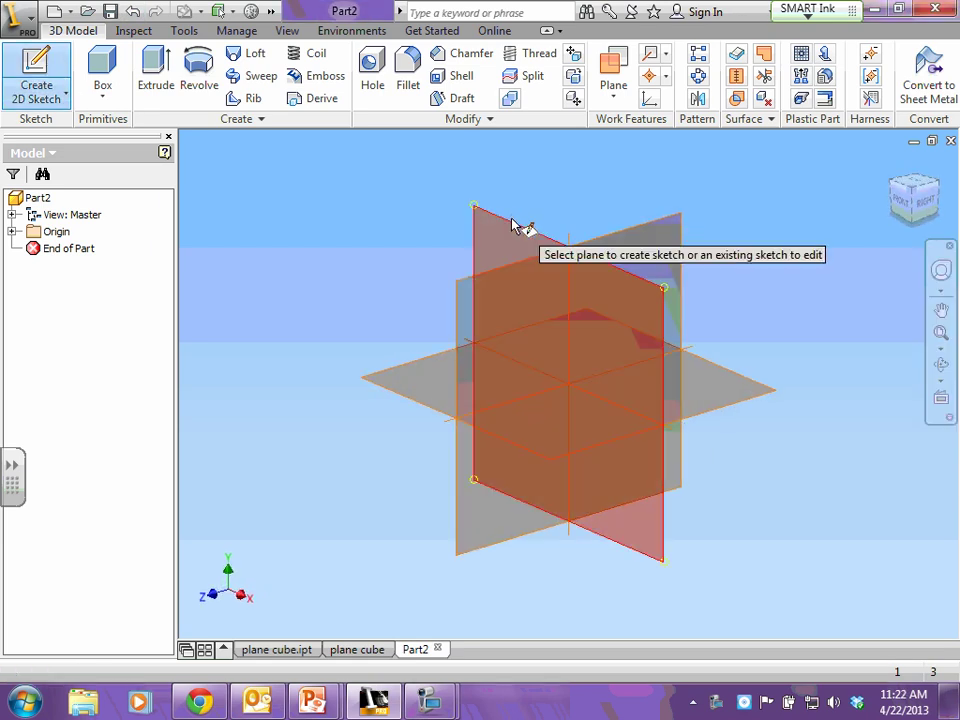
# - Sketch a 2 x 2 in center-point rectangle on the XY plane, then return to the home view
pyautogui.click(513, 245)
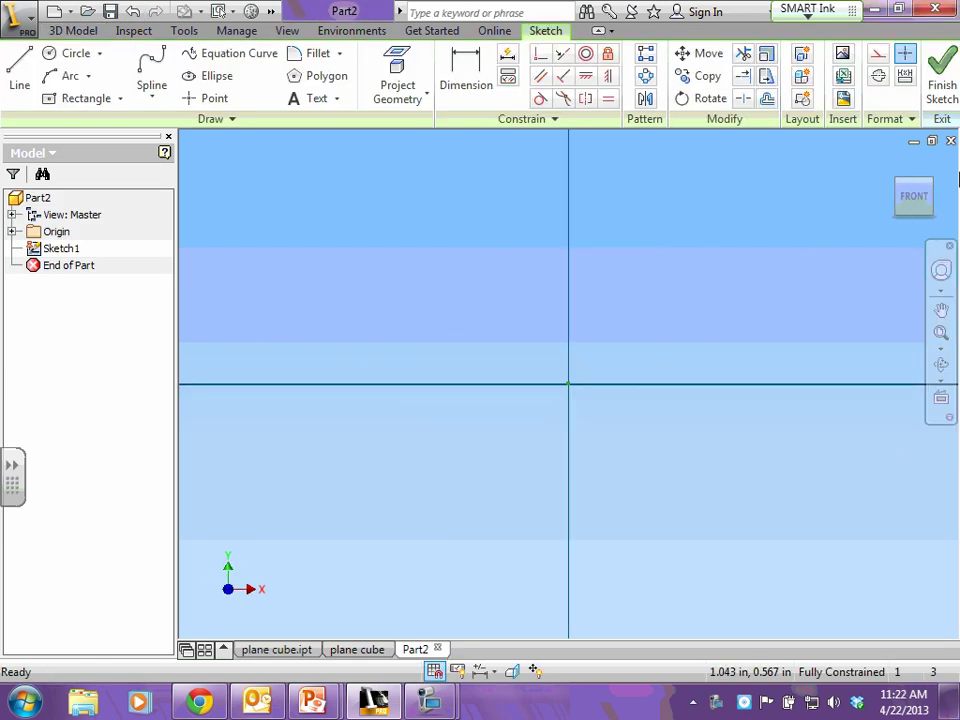
pyautogui.click(47, 100)
pyautogui.click(404, 219)
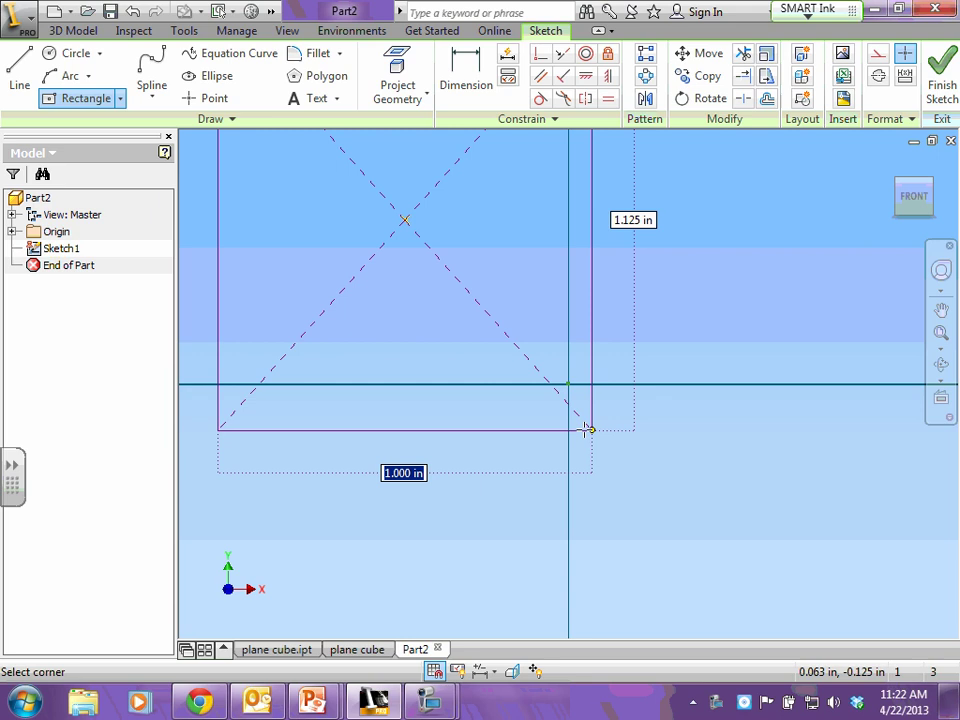
pyautogui.write('2')
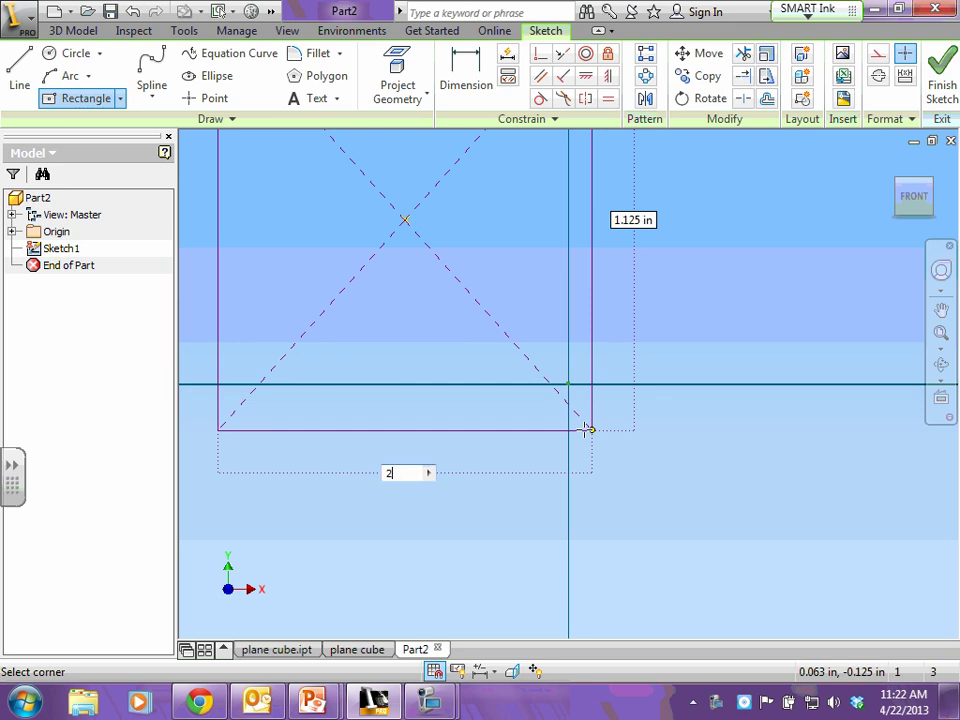
pyautogui.press('Tab')
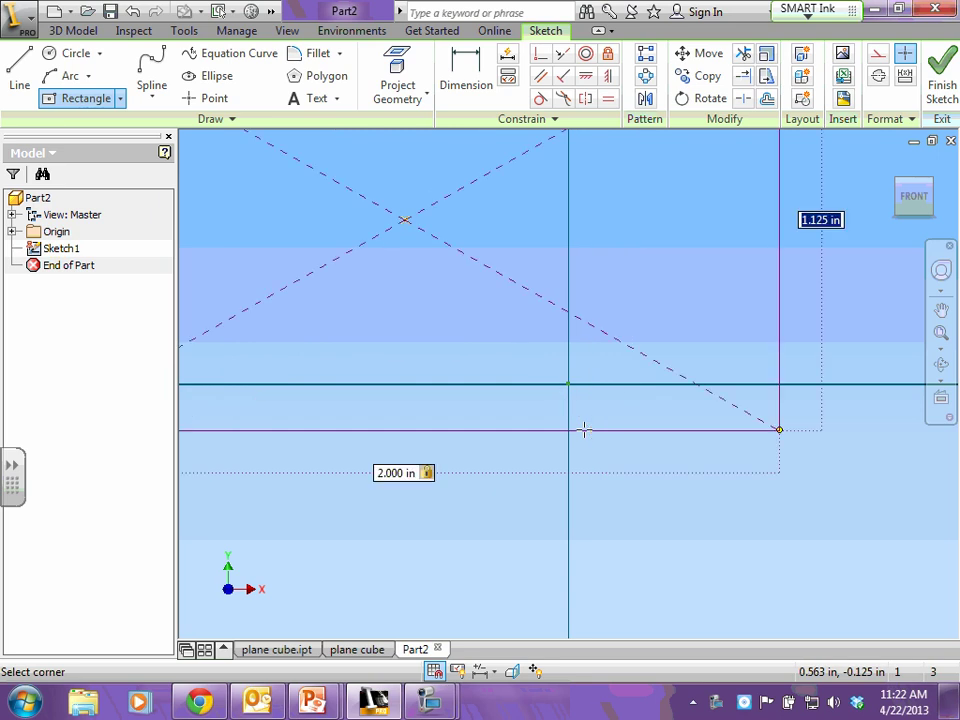
pyautogui.write('2')
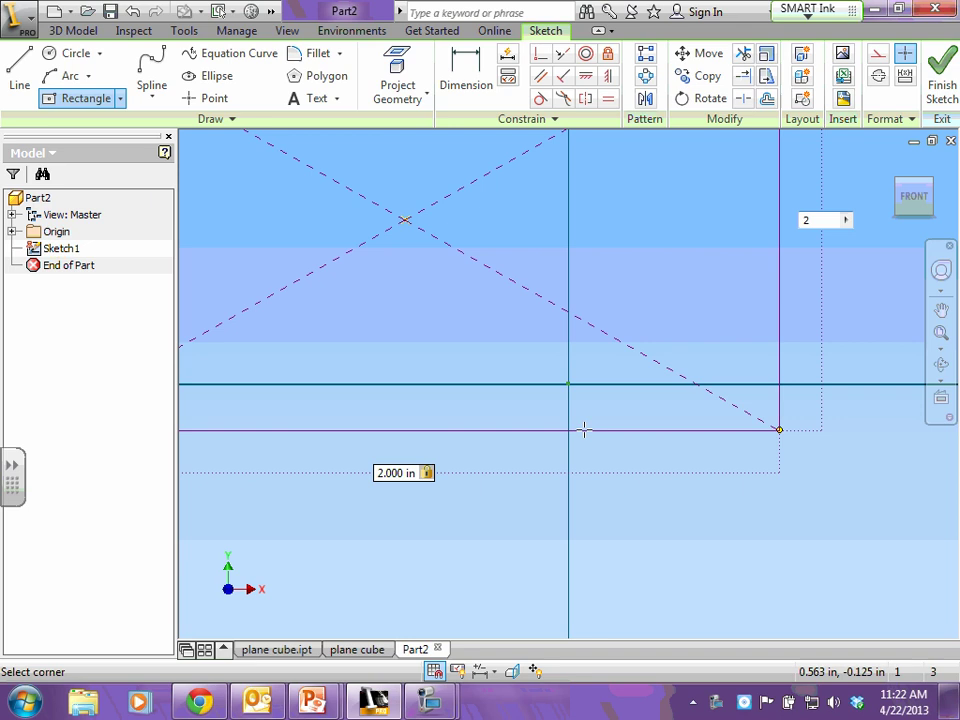
pyautogui.press('Return')
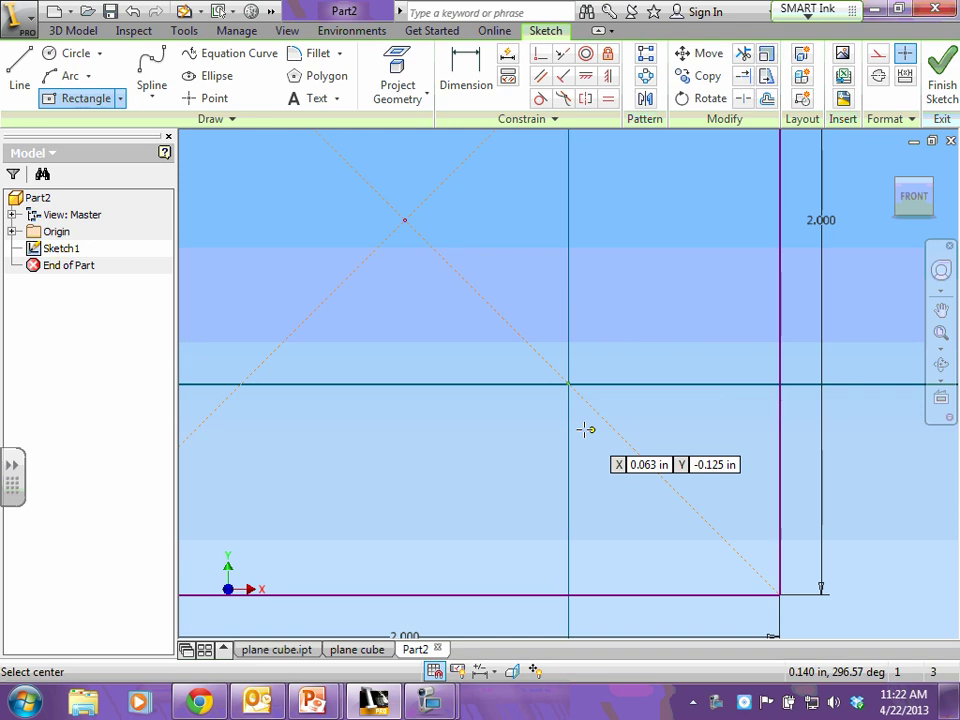
pyautogui.click(892, 165)
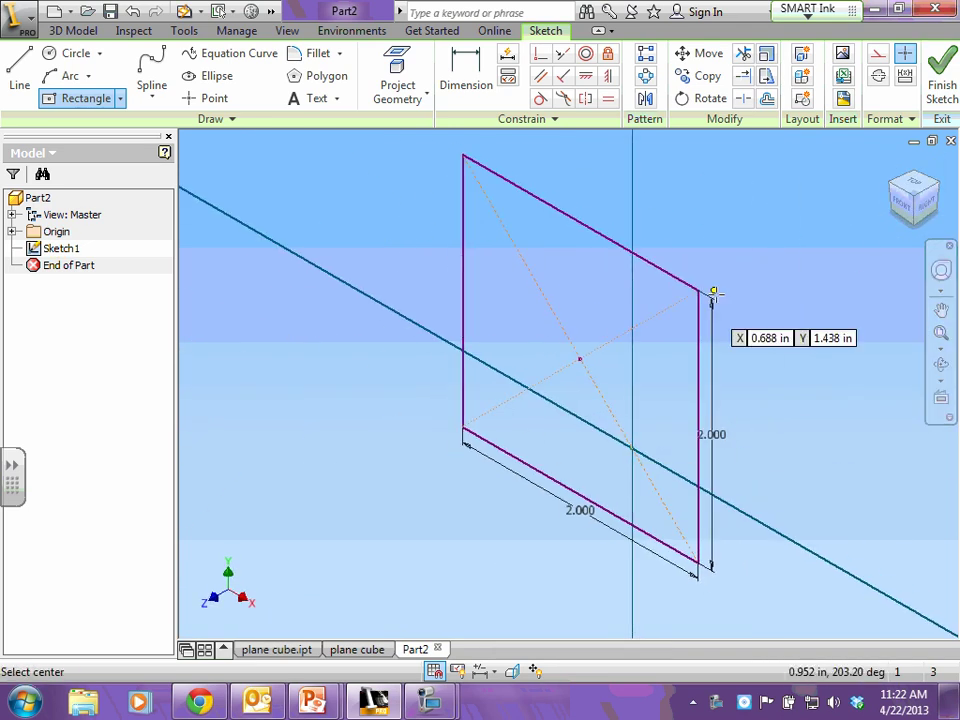
# - Finish the sketch and extrude the square 2 in into a solid cube
pyautogui.click(943, 92)
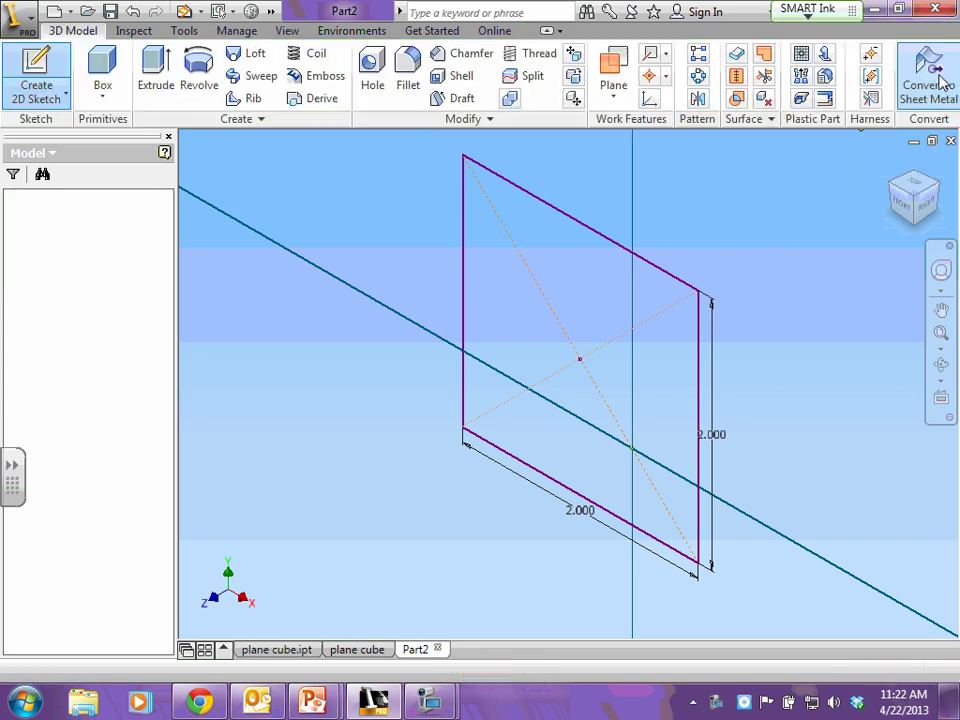
pyautogui.click(152, 85)
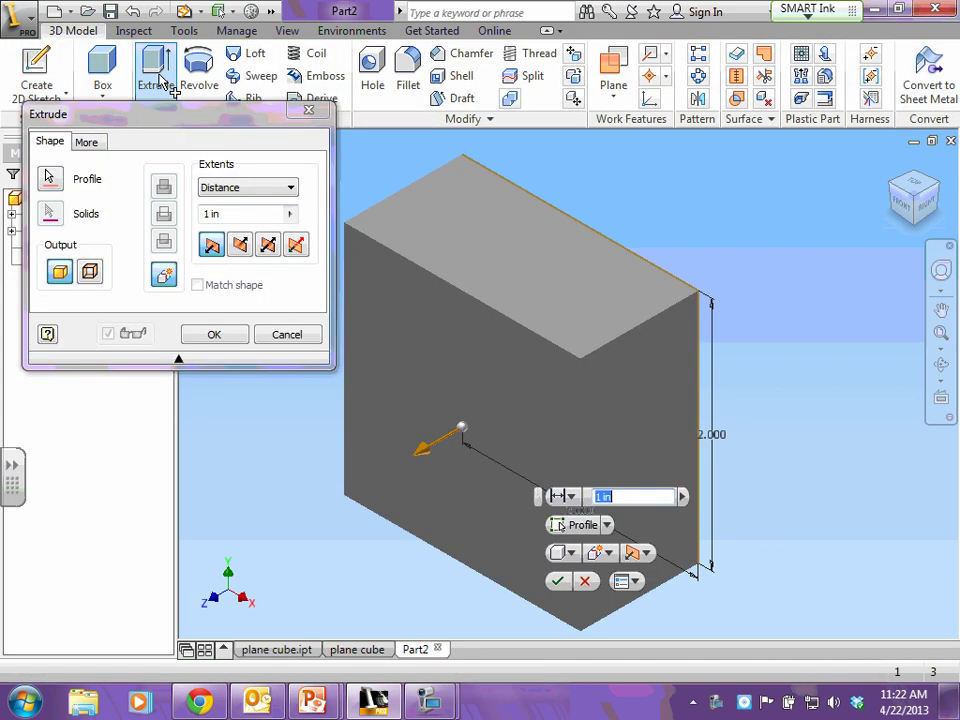
pyautogui.write('2')
pyautogui.press('Return')
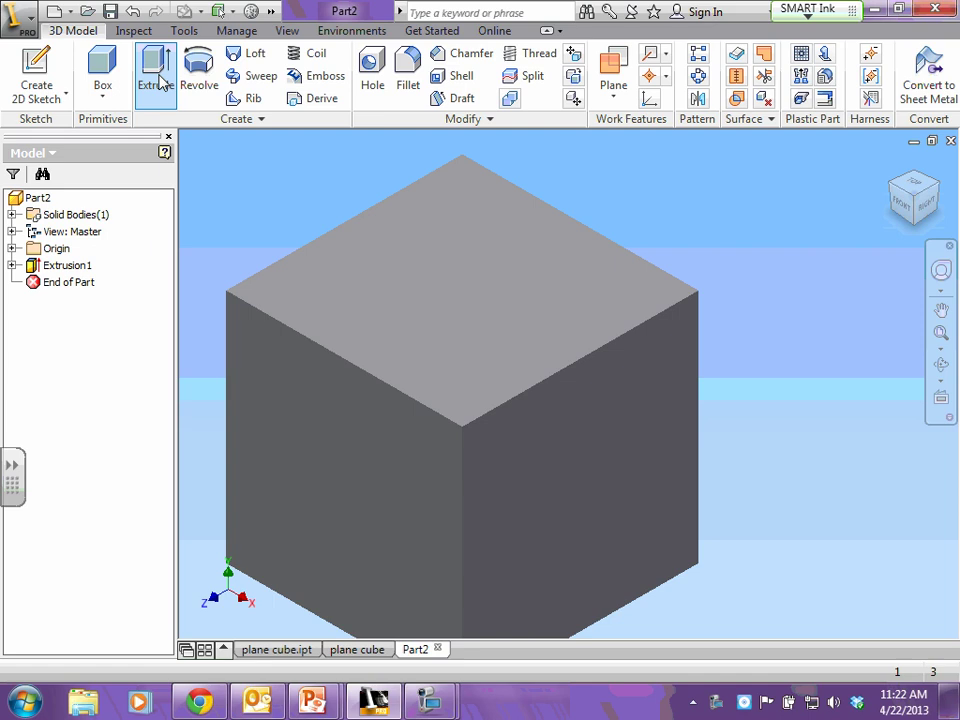
pyautogui.scroll(-3, 458, 302)
pyautogui.moveTo(597, 272)
pyautogui.mouseDown(button='middle')
pyautogui.moveTo(741, 289)
pyautogui.moveTo(744, 300)
pyautogui.mouseUp(button='middle')
pyautogui.click(36, 64)
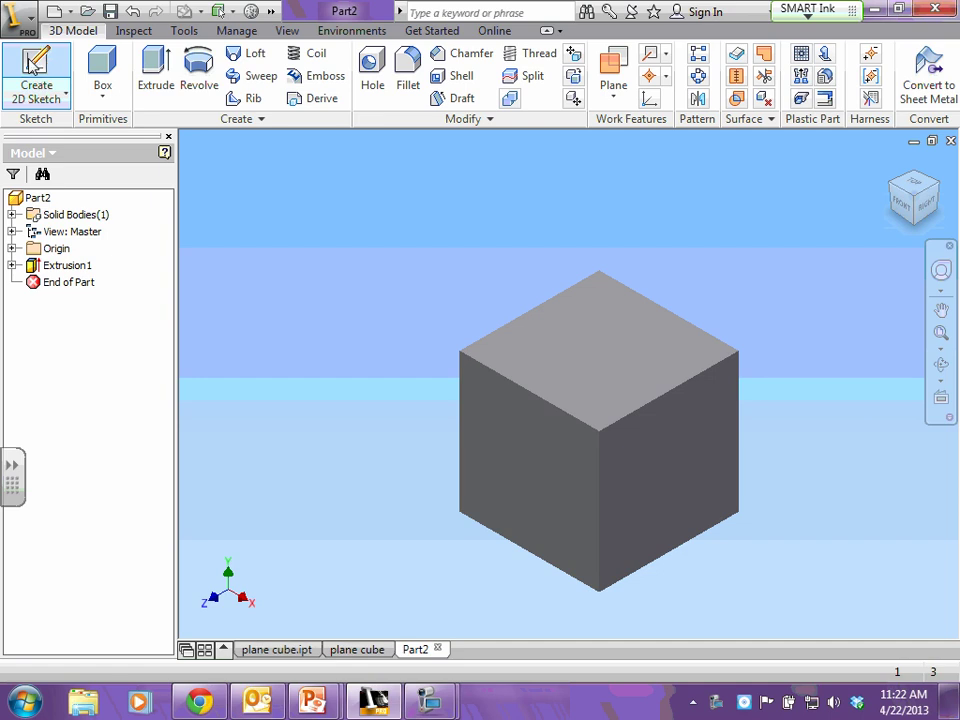
# - Start a sketch on the cube's top face and place a point near its centre
pyautogui.click(584, 371)
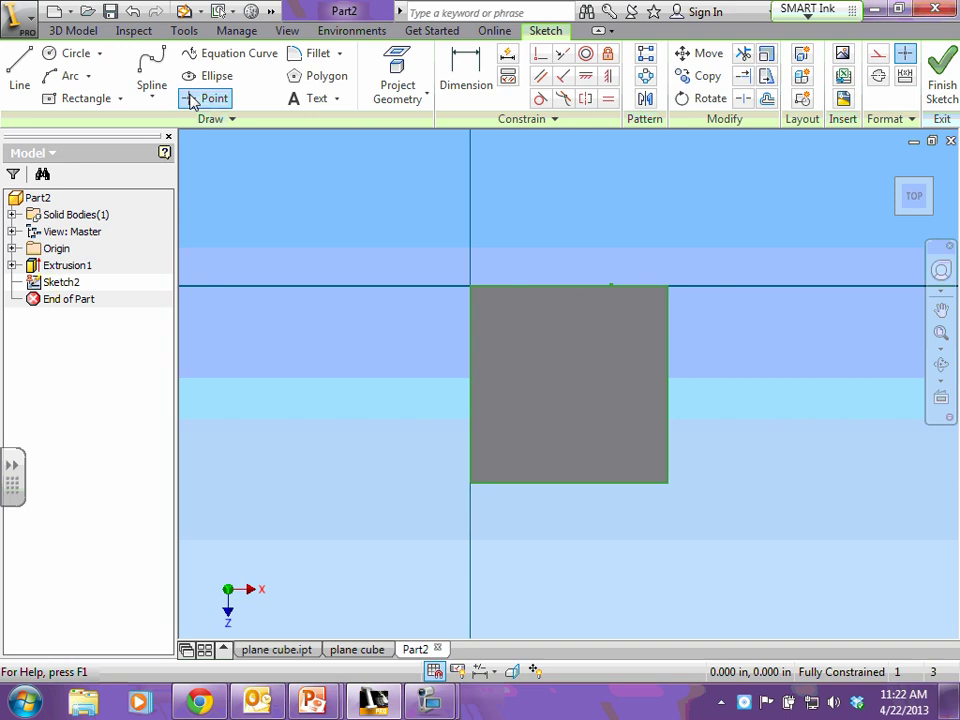
pyautogui.click(193, 98)
pyautogui.click(574, 390)
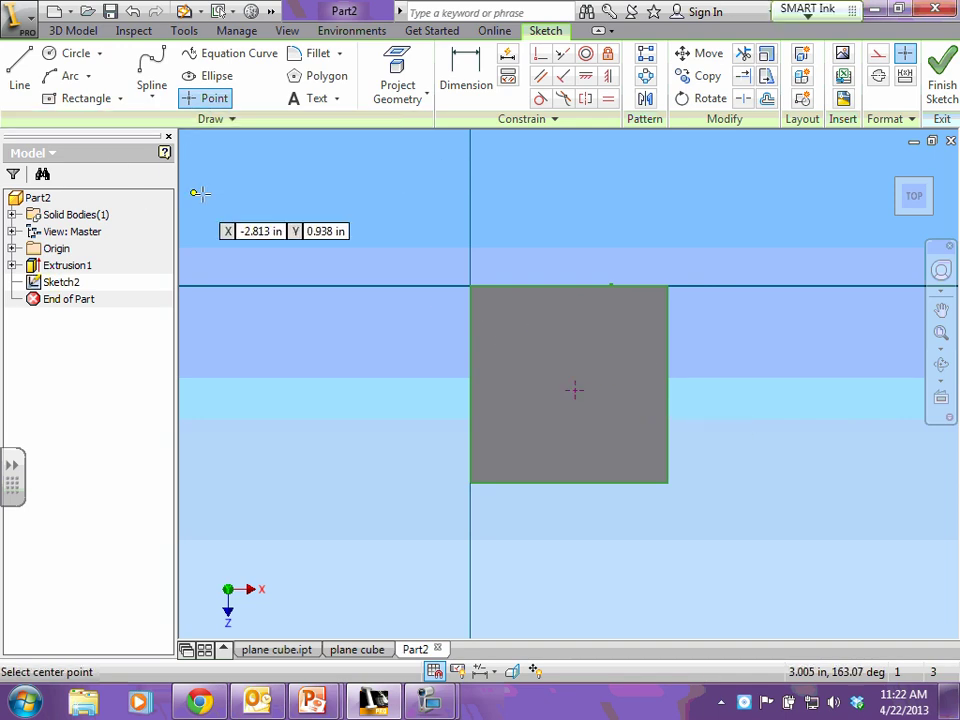
# - Dimension the point 1 in from the top edge and 1 in from the right edge
pyautogui.click(456, 68)
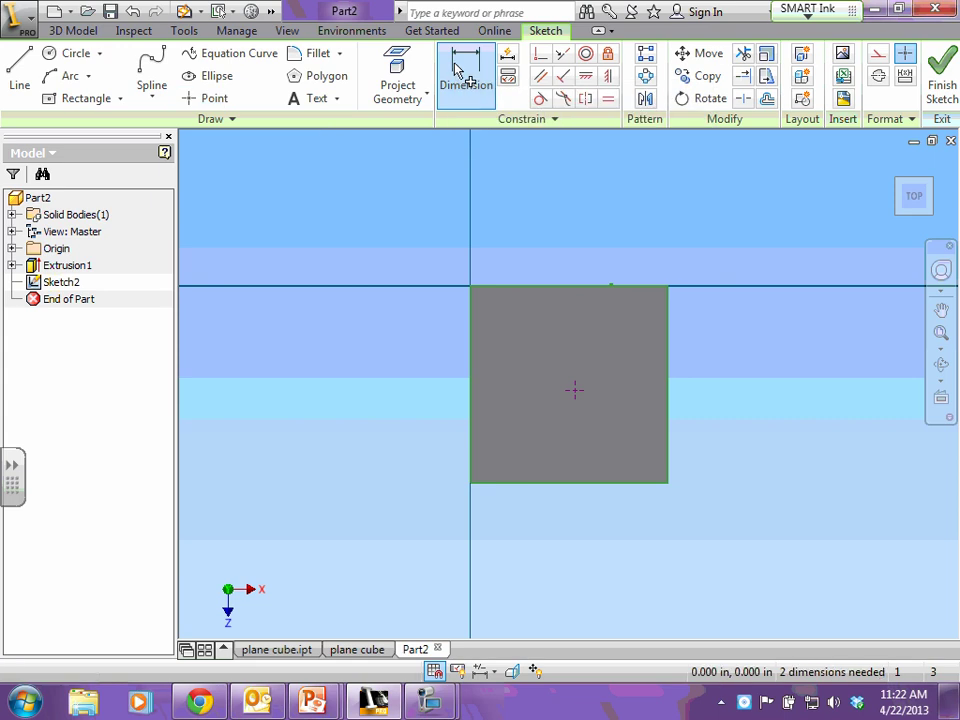
pyautogui.click(582, 292)
pyautogui.click(574, 390)
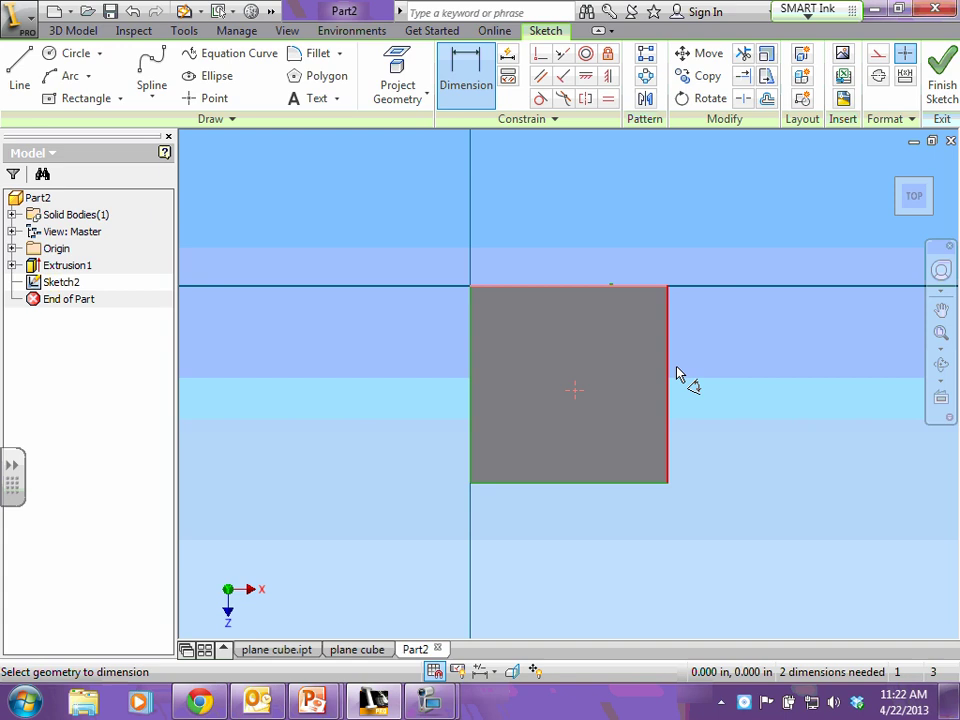
pyautogui.click(757, 350)
pyautogui.write('1')
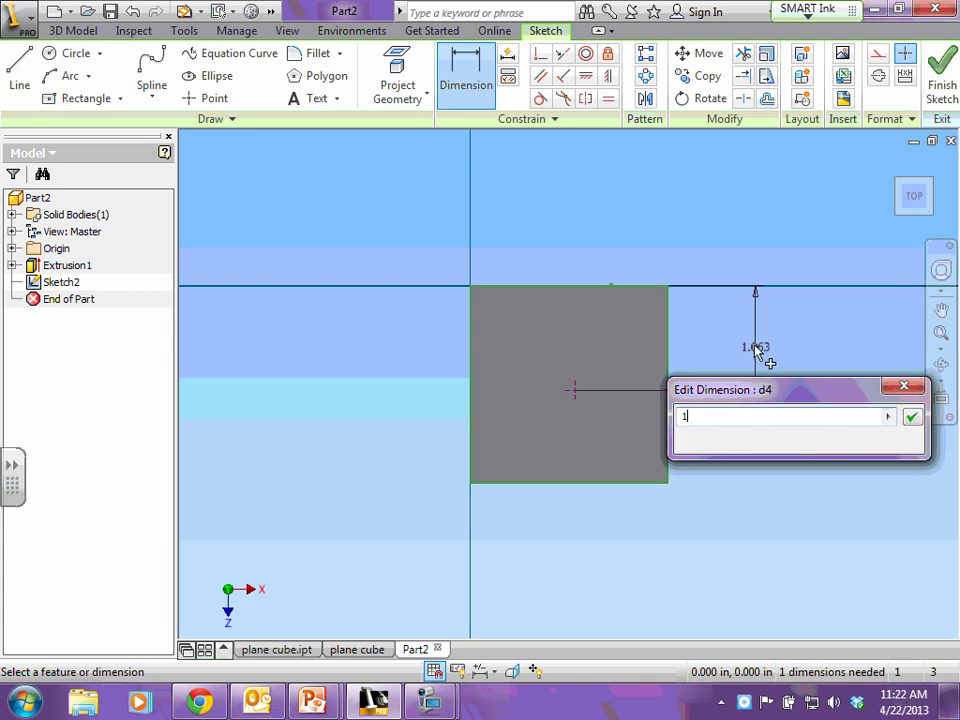
pyautogui.press('Return')
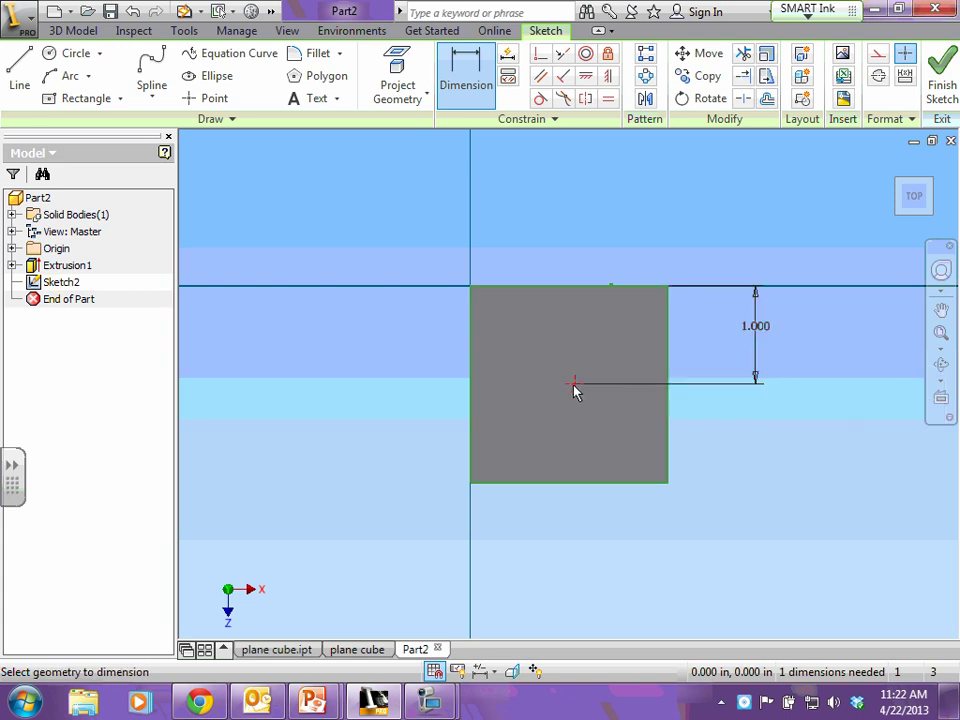
pyautogui.click(670, 413)
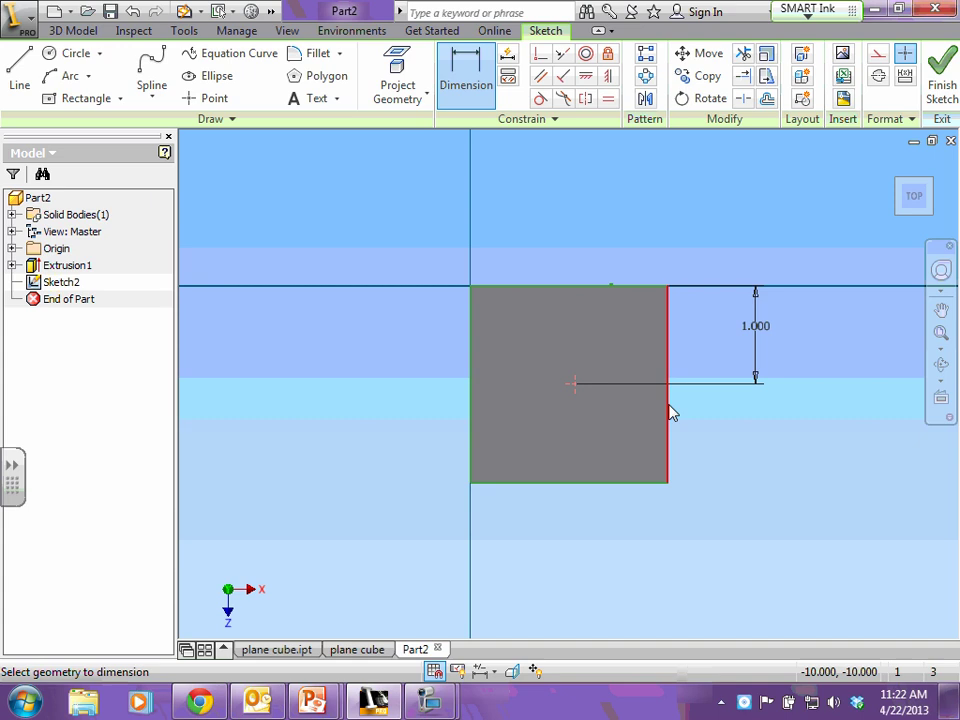
pyautogui.click(574, 384)
pyautogui.click(616, 204)
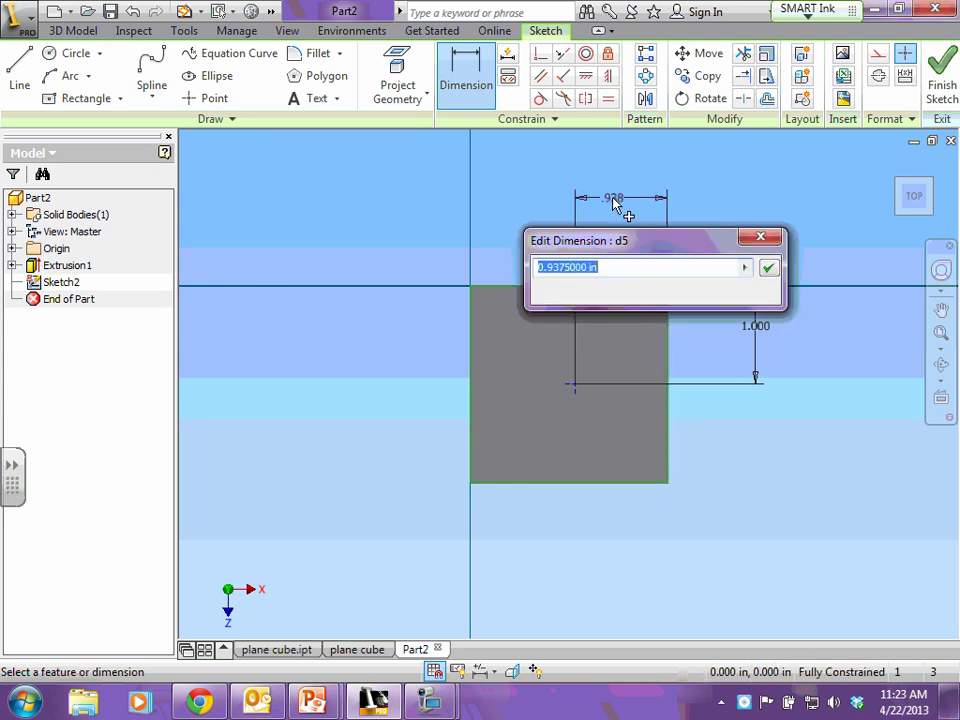
pyautogui.write('1')
pyautogui.press('Return')
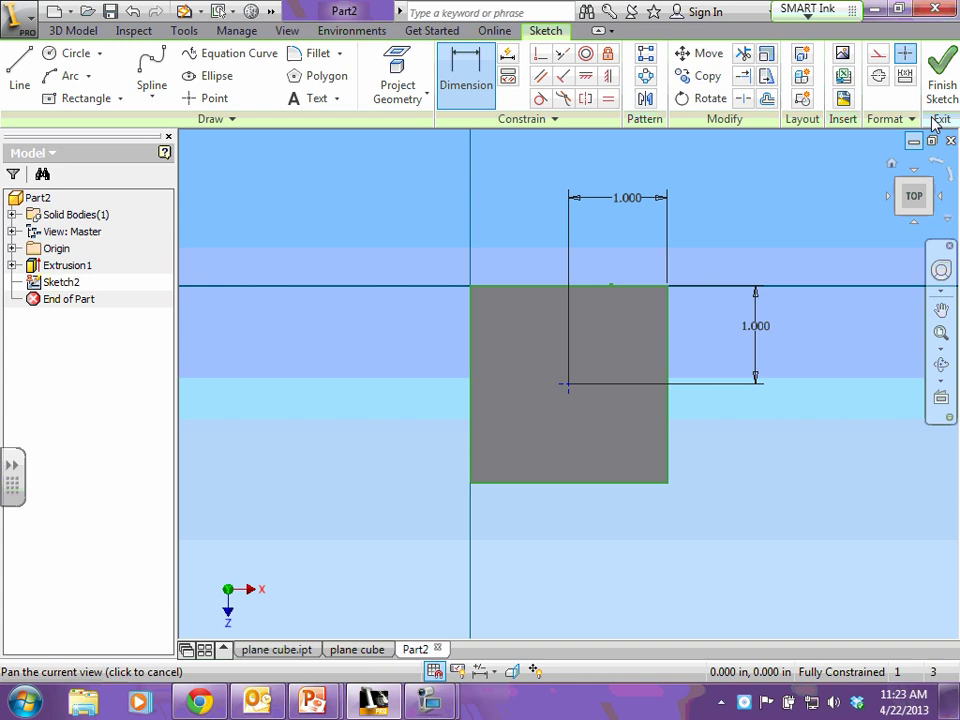
# - Finish the sketch and start a hole at the point with termination set to Distance
pyautogui.click(945, 80)
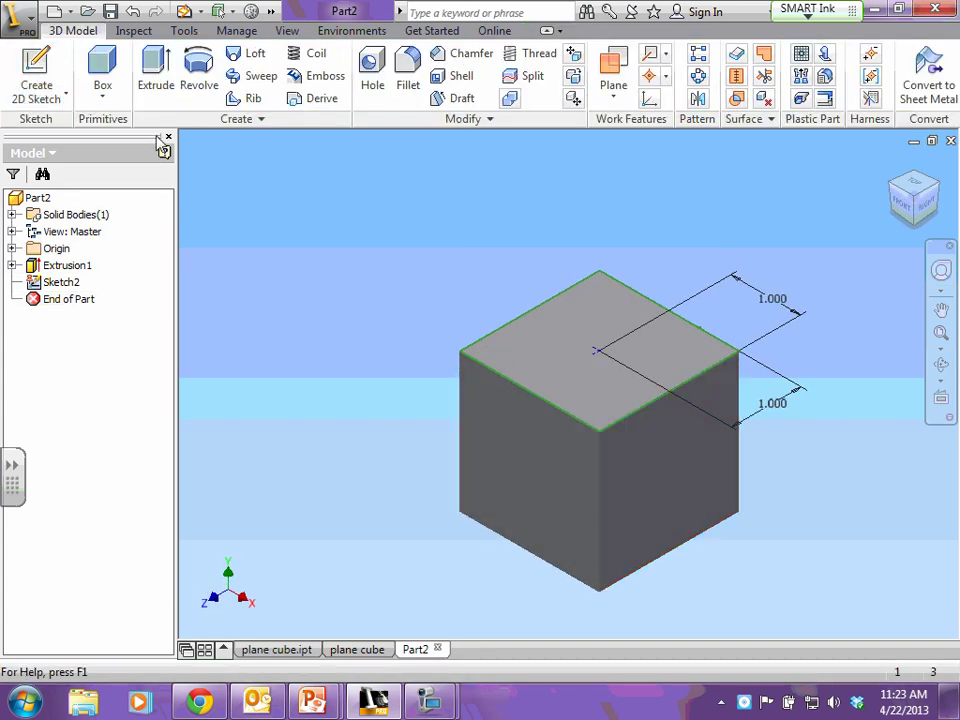
pyautogui.click(370, 75)
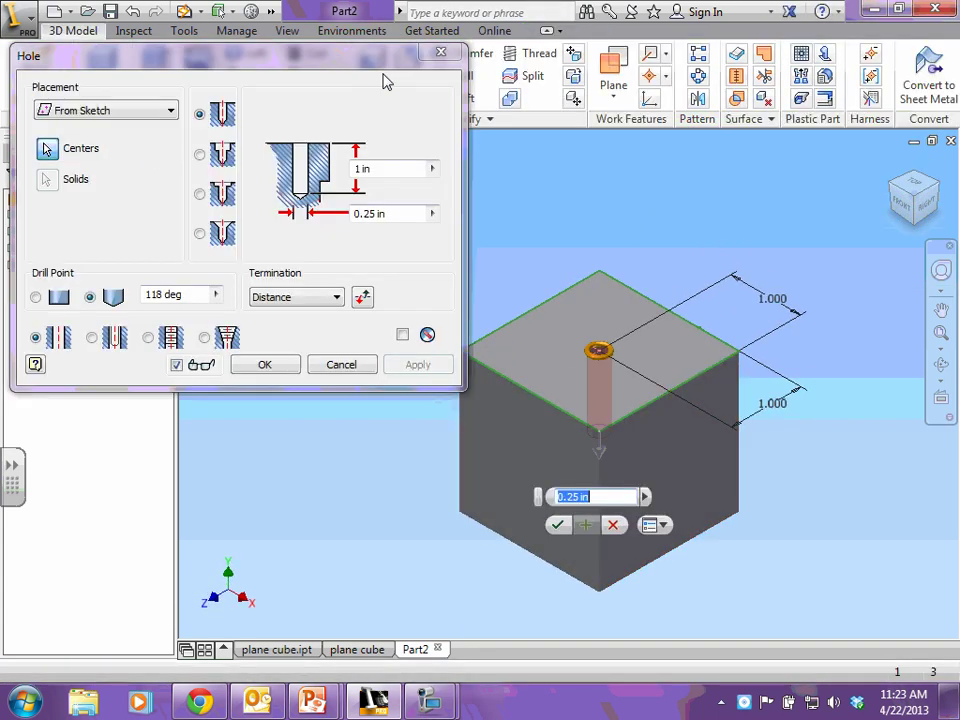
pyautogui.moveTo(205, 55); pyautogui.dragTo(134, 58)
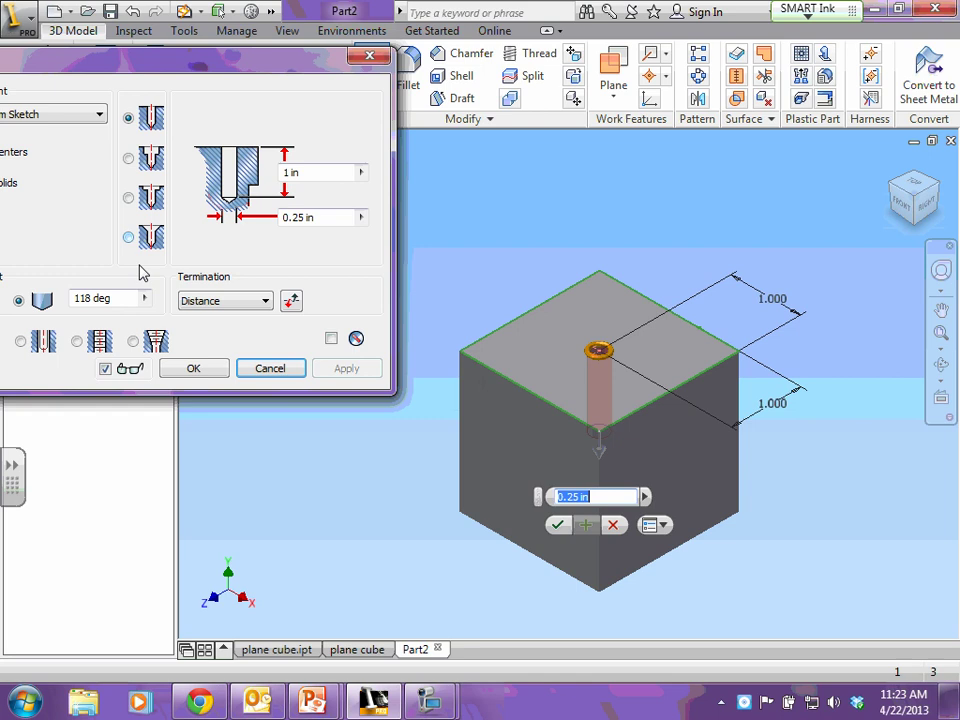
pyautogui.click(254, 310)
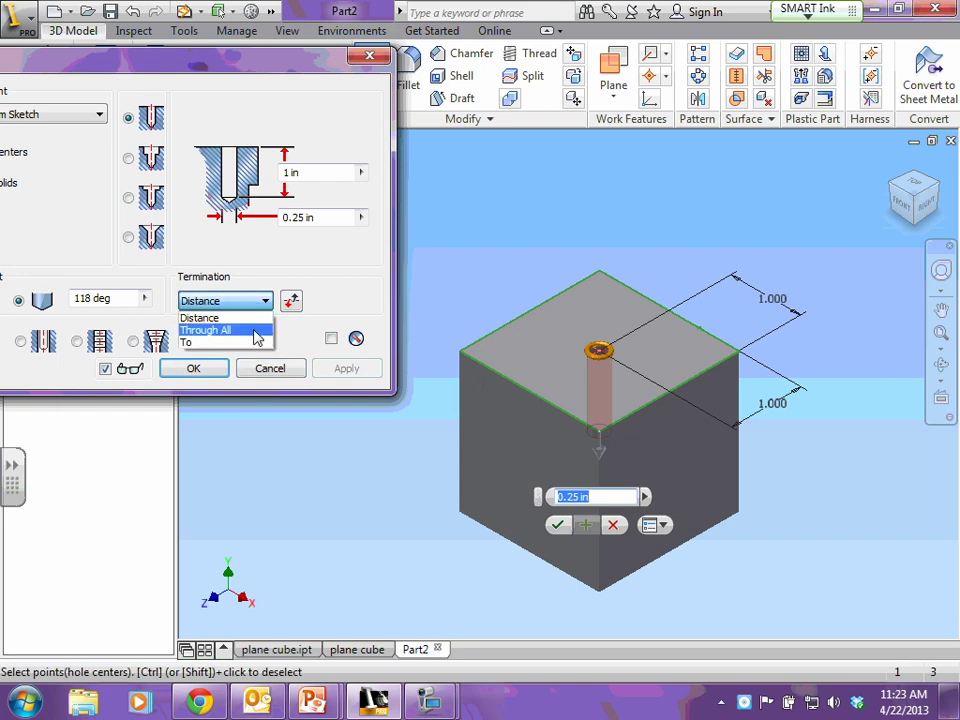
pyautogui.click(255, 336)
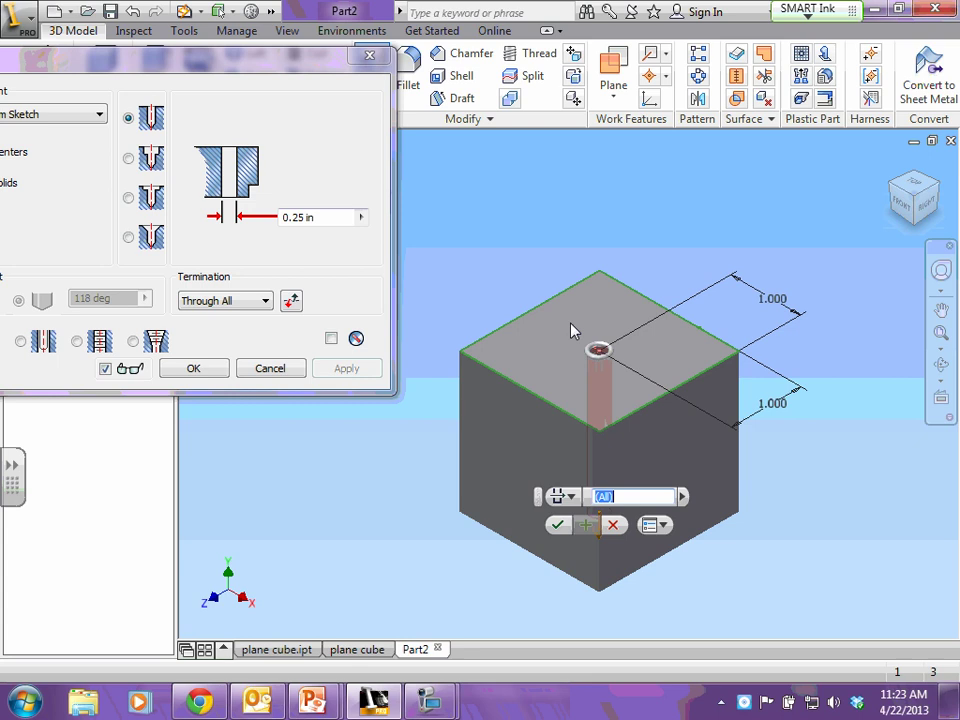
pyautogui.click(222, 301)
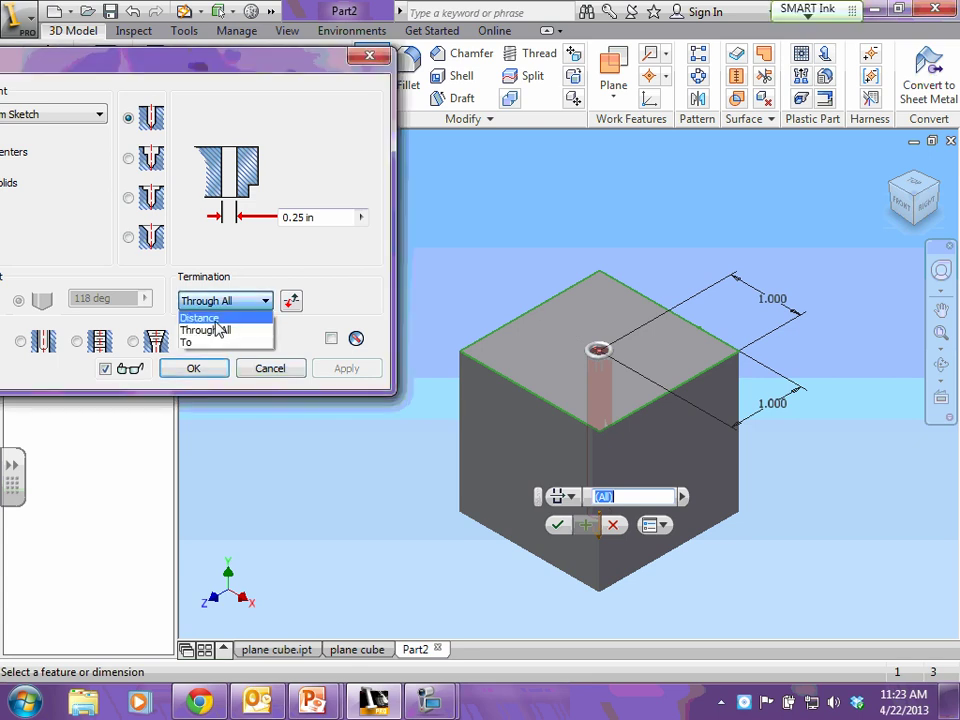
pyautogui.click(216, 316)
# - Give the hole 0.5 in depth, 1 in diameter and a flat drill point, and apply it
pyautogui.moveTo(219, 58); pyautogui.dragTo(310, 55)
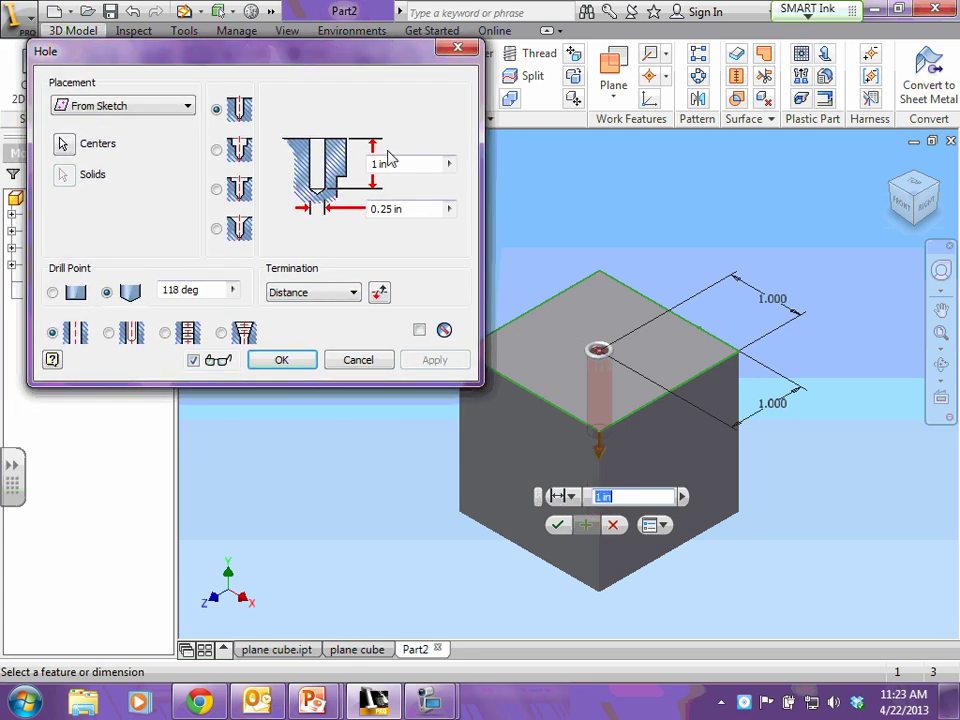
pyautogui.click(390, 166)
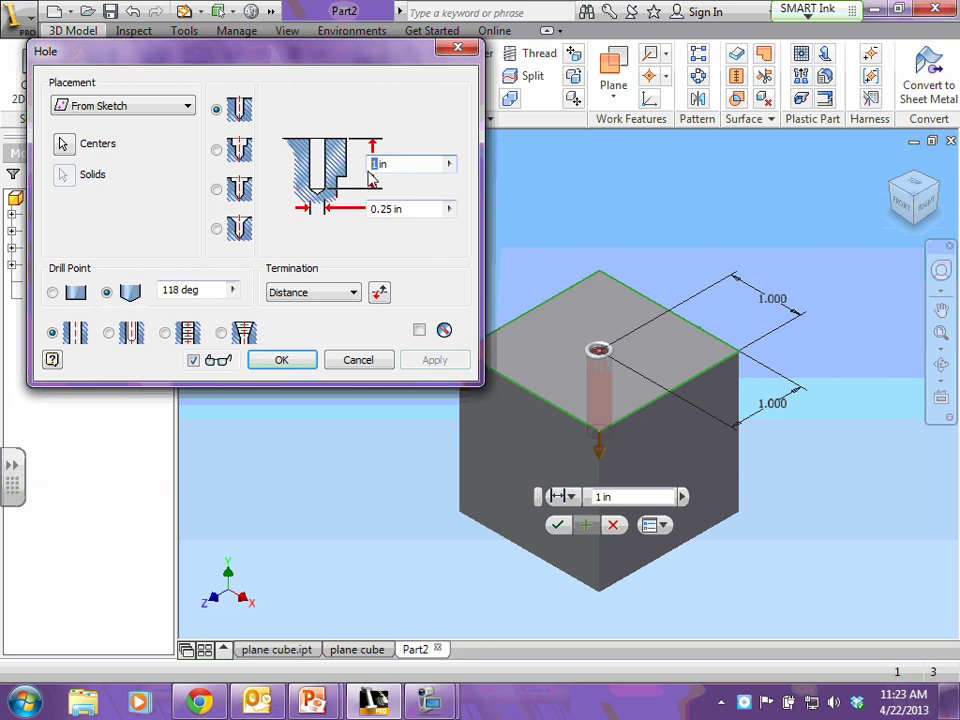
pyautogui.write('.5')
pyautogui.click(391, 209)
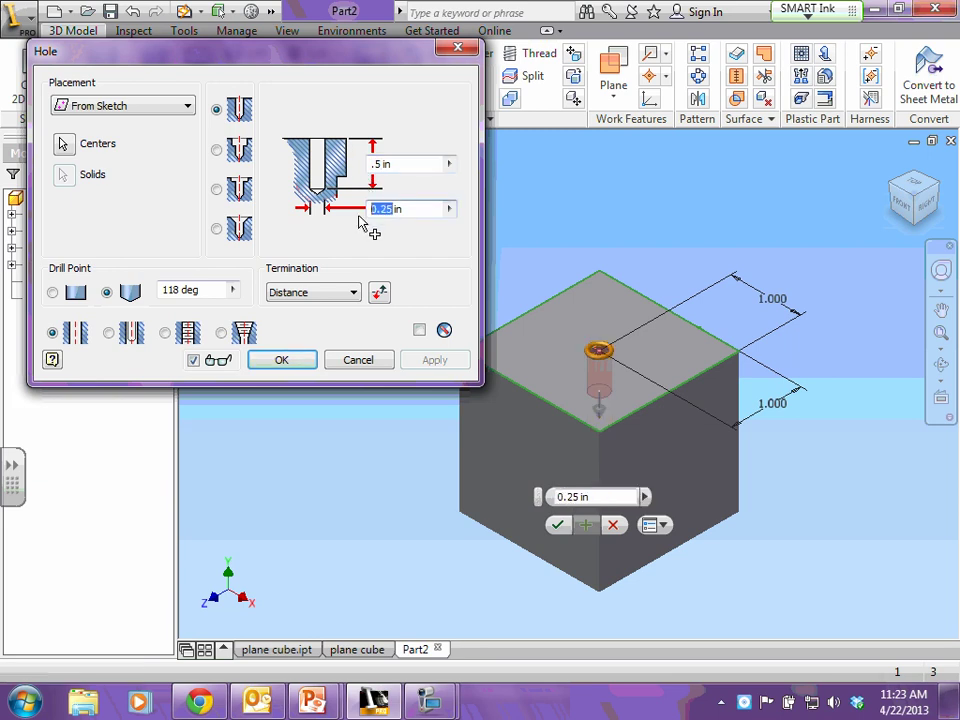
pyautogui.write('1')
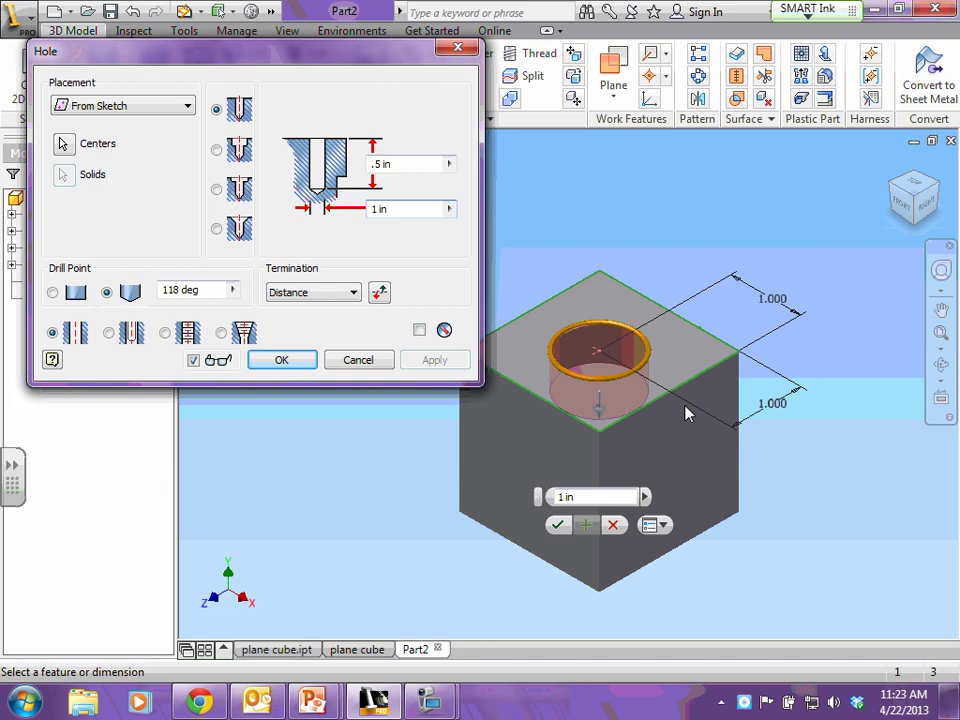
pyautogui.click(52, 293)
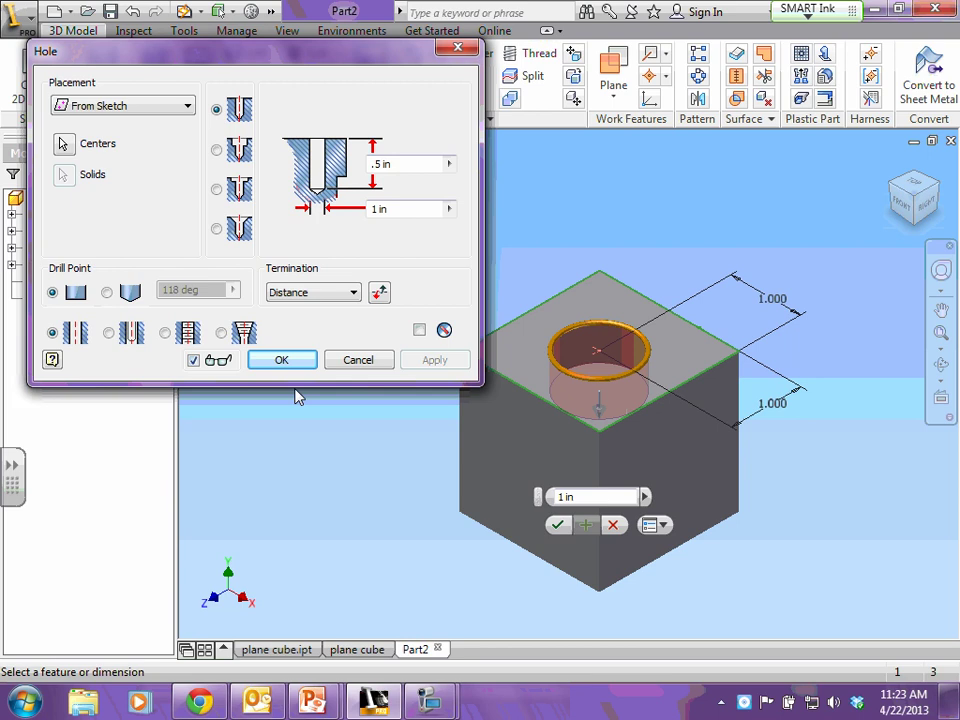
pyautogui.click(306, 362)
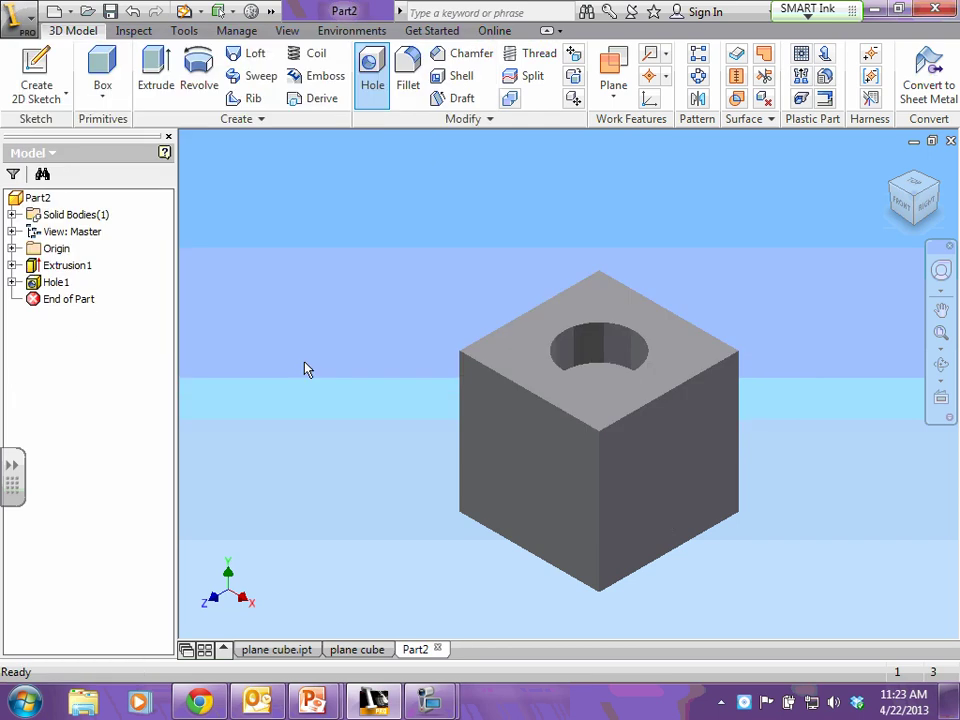
# - Start a sketch on the cube's front face and draw a circle of 1 in diameter
pyautogui.click(36, 75)
pyautogui.click(515, 447)
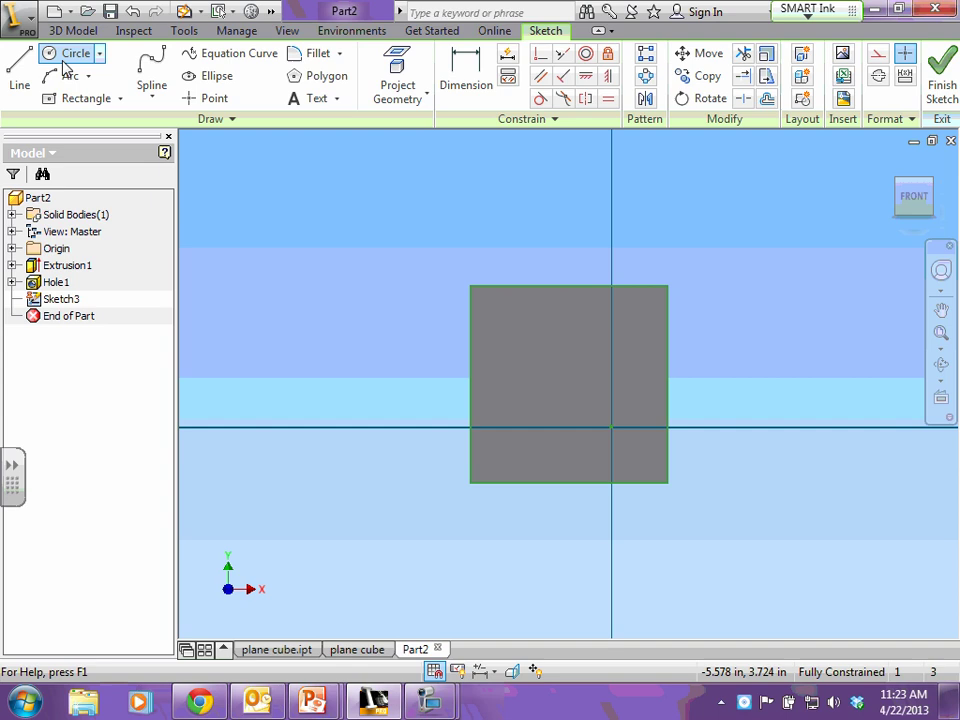
pyautogui.click(62, 53)
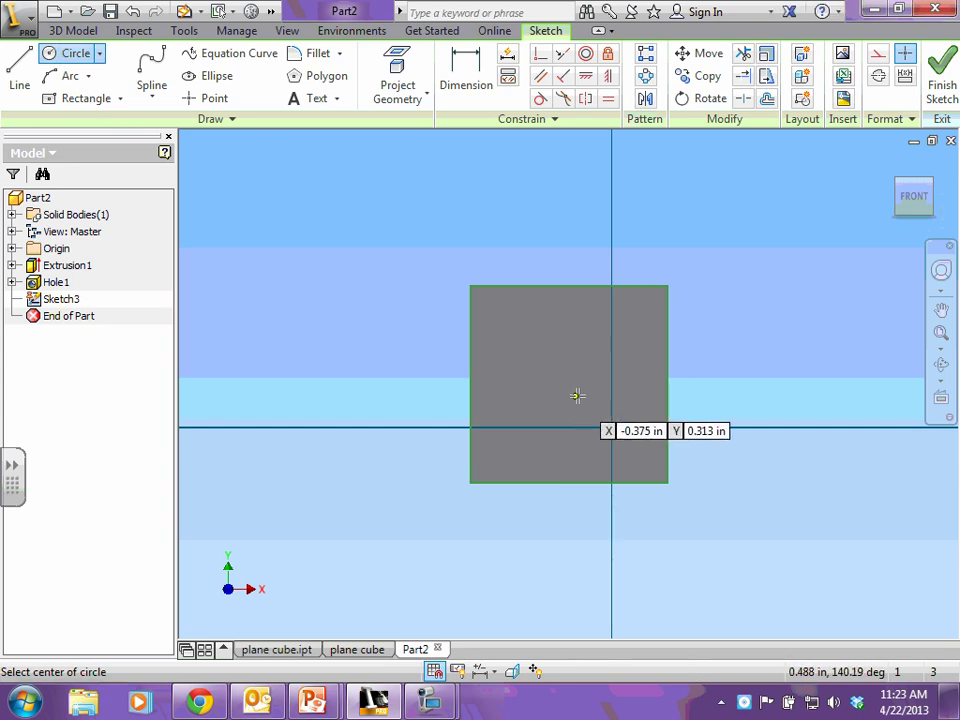
pyautogui.click(577, 396)
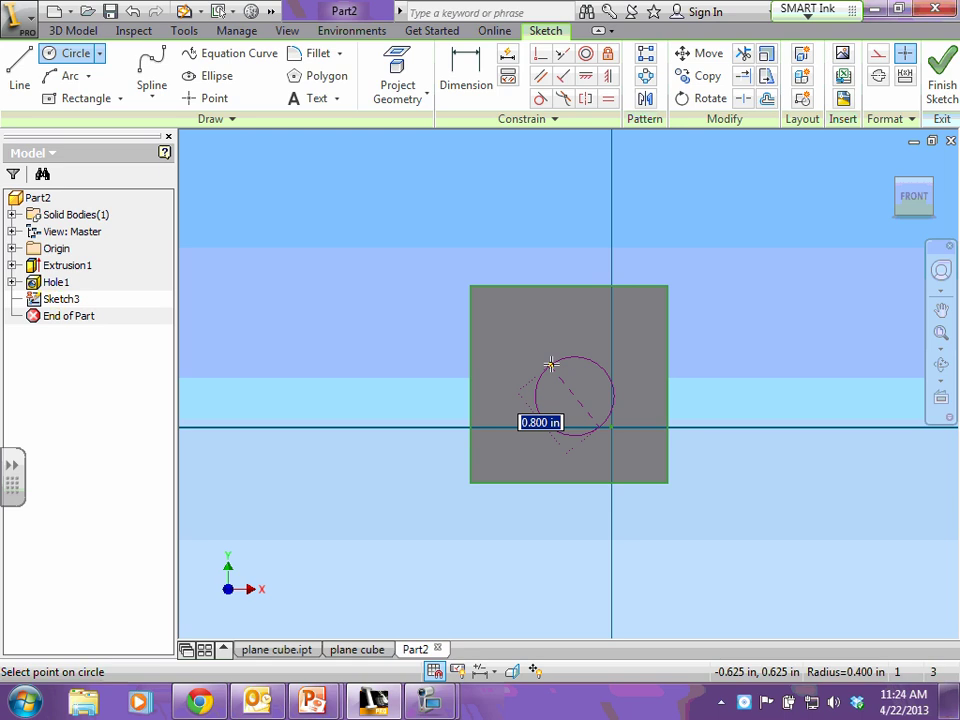
pyautogui.write('1')
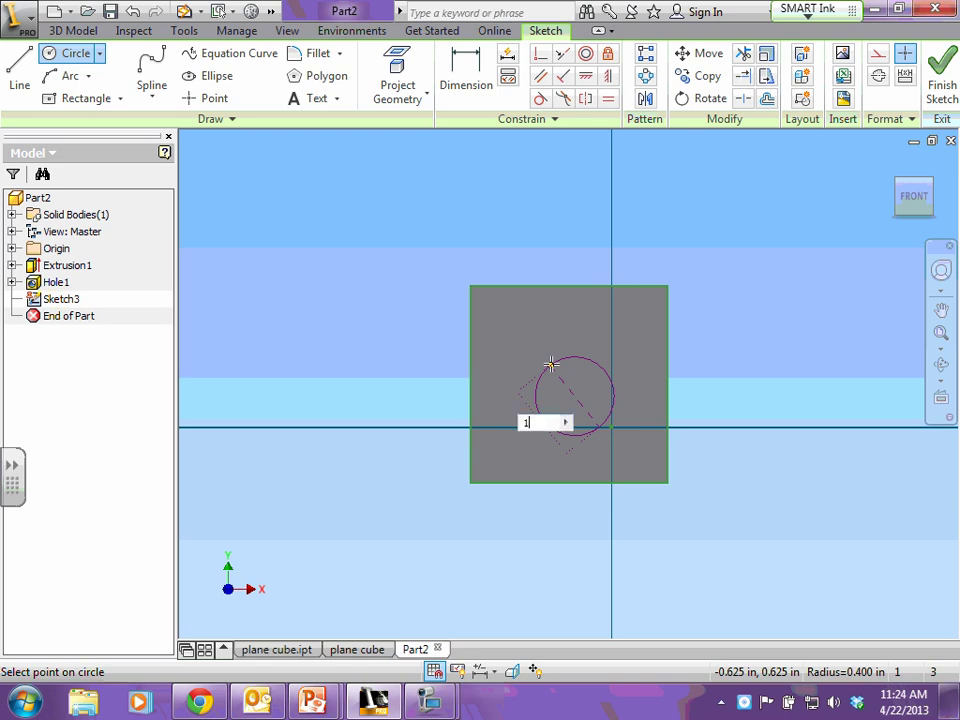
pyautogui.press('Return')
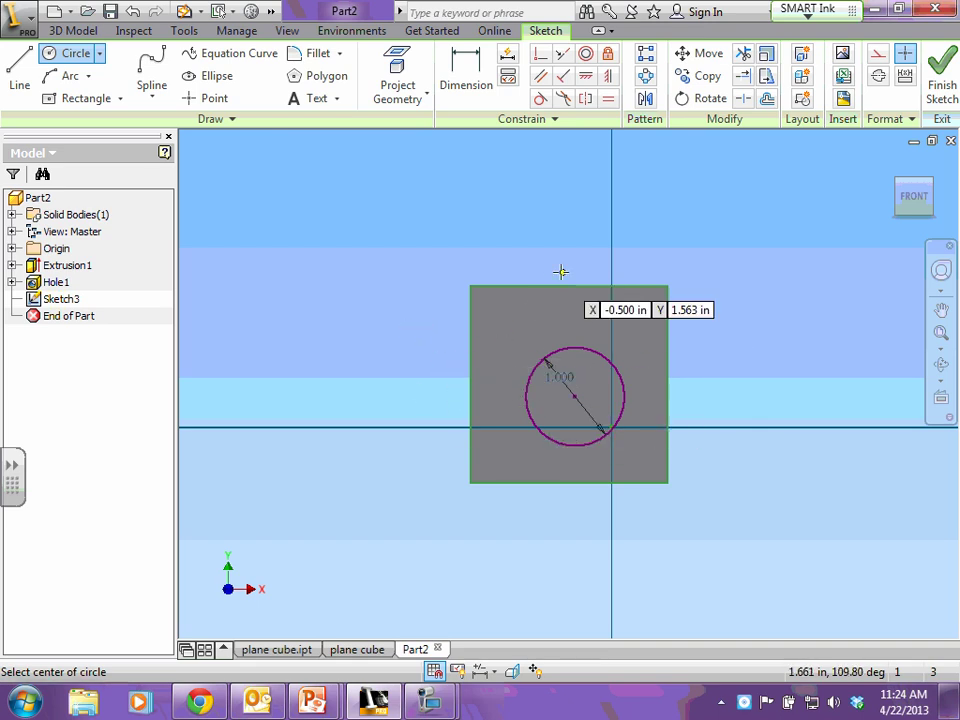
pyautogui.scroll(3, 561, 272)
pyautogui.moveTo(572, 266)
pyautogui.mouseDown(button='middle')
pyautogui.moveTo(574, 246)
pyautogui.moveTo(538, 163)
pyautogui.mouseUp(button='middle')
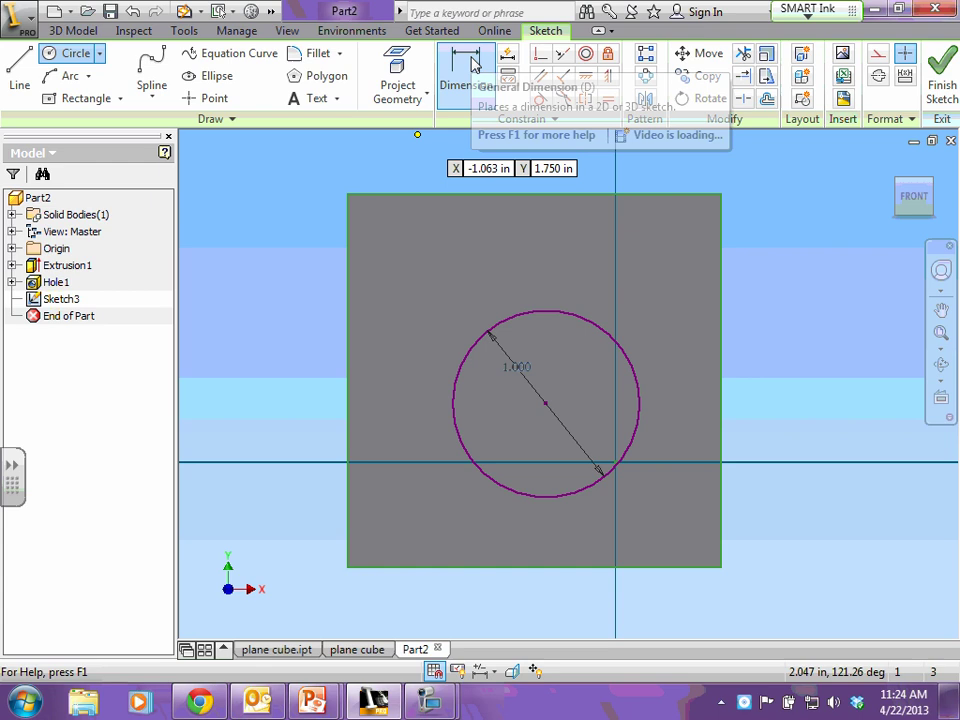
# - Add 1 in dimensions from the front face's top and right edges to the circle centre
pyautogui.click(475, 63)
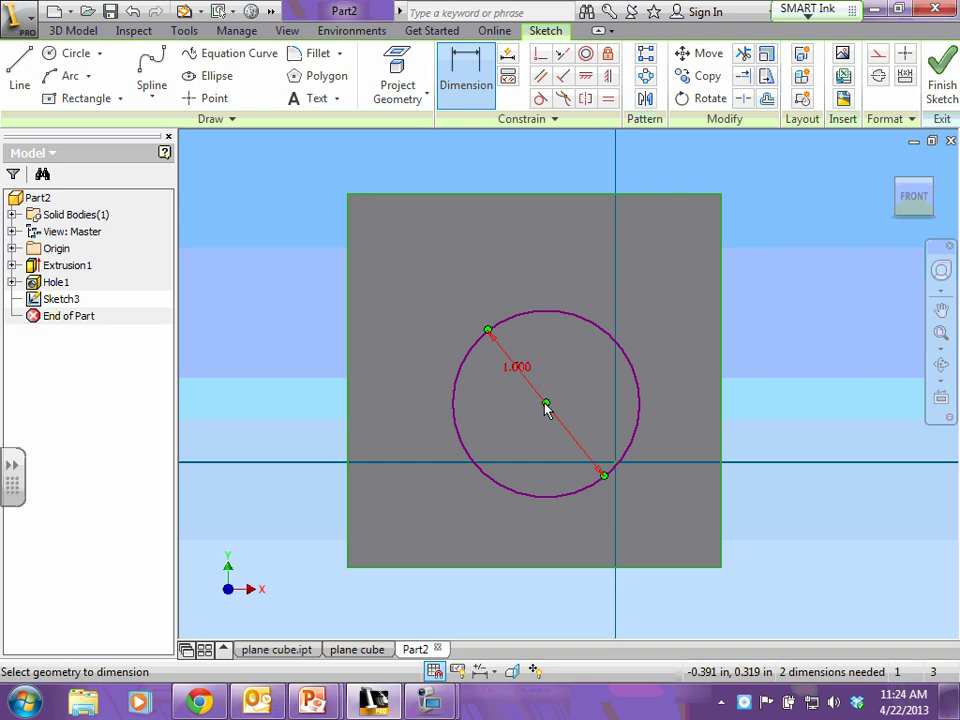
pyautogui.click(532, 204)
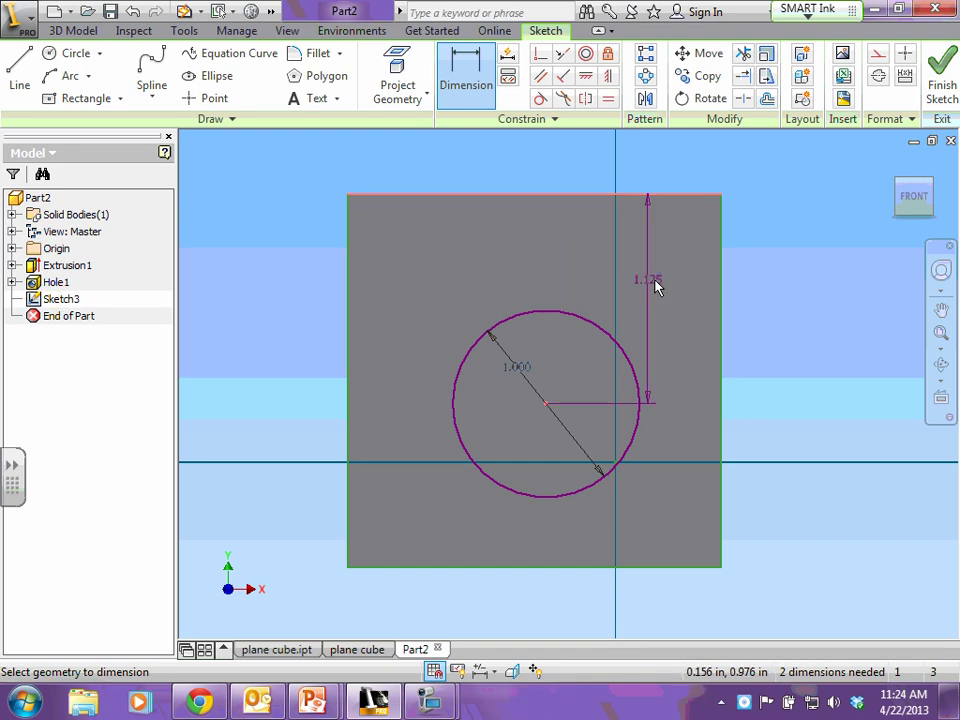
pyautogui.click(824, 291)
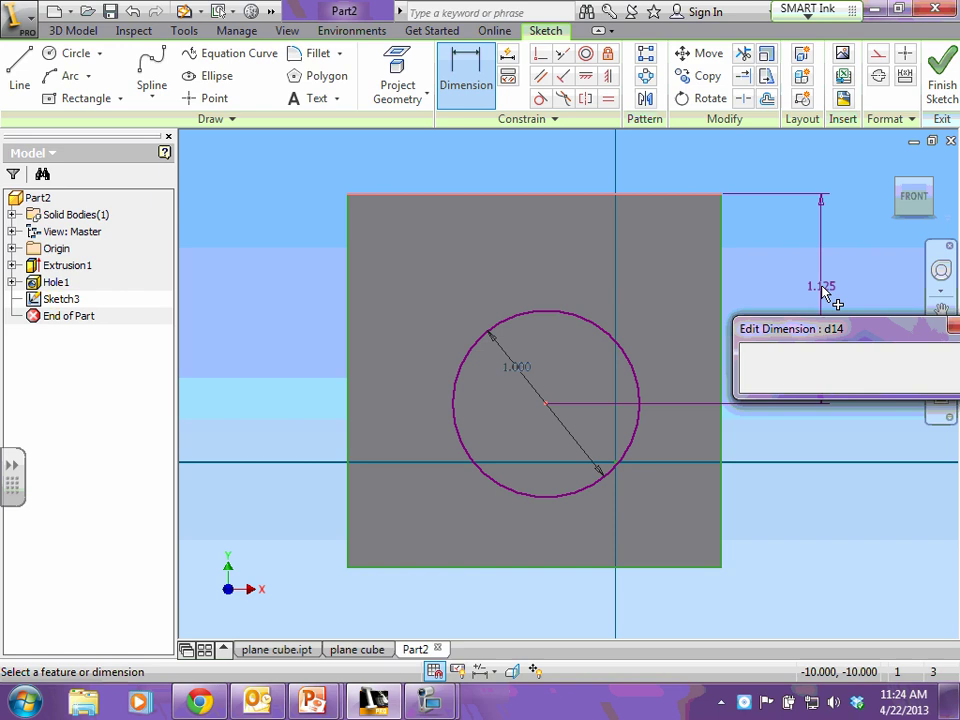
pyautogui.write('1')
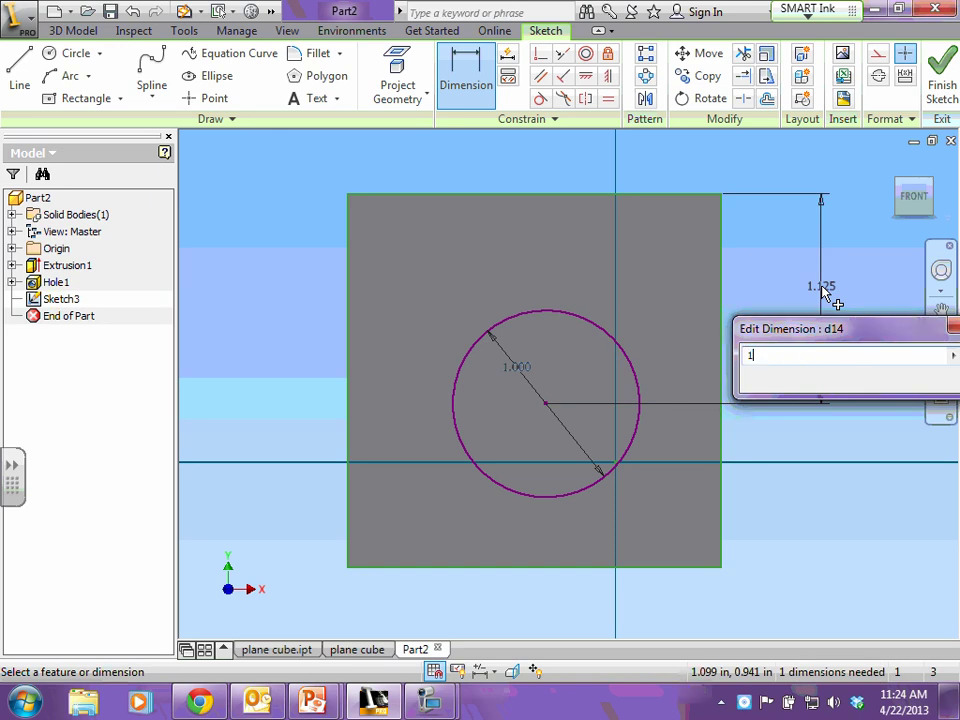
pyautogui.press('Return')
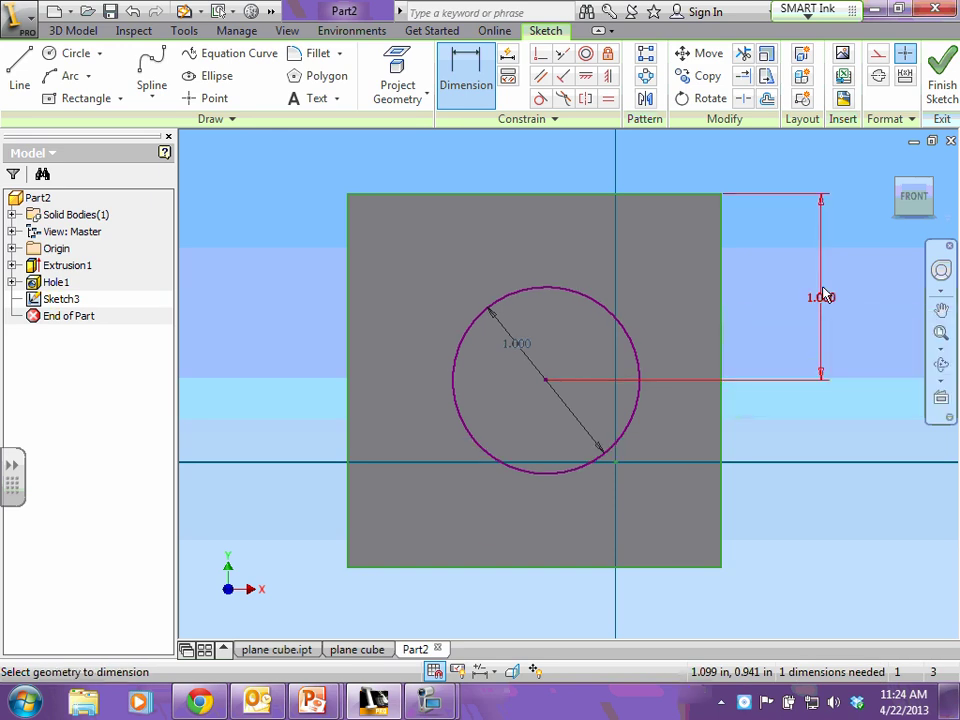
pyautogui.click(545, 384)
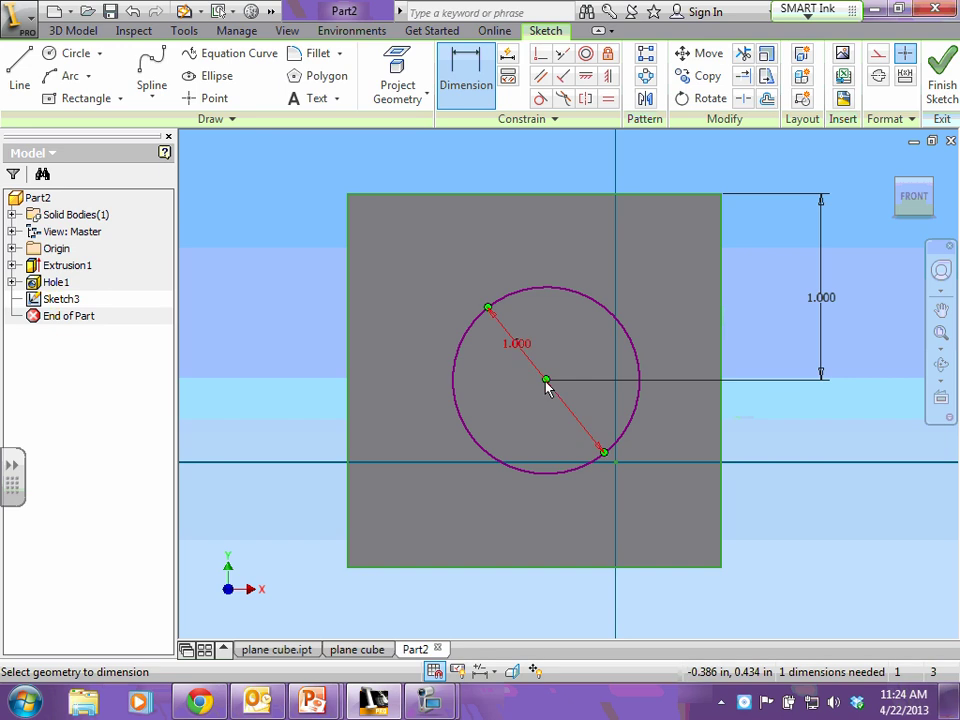
pyautogui.click(724, 468)
pyautogui.click(641, 161)
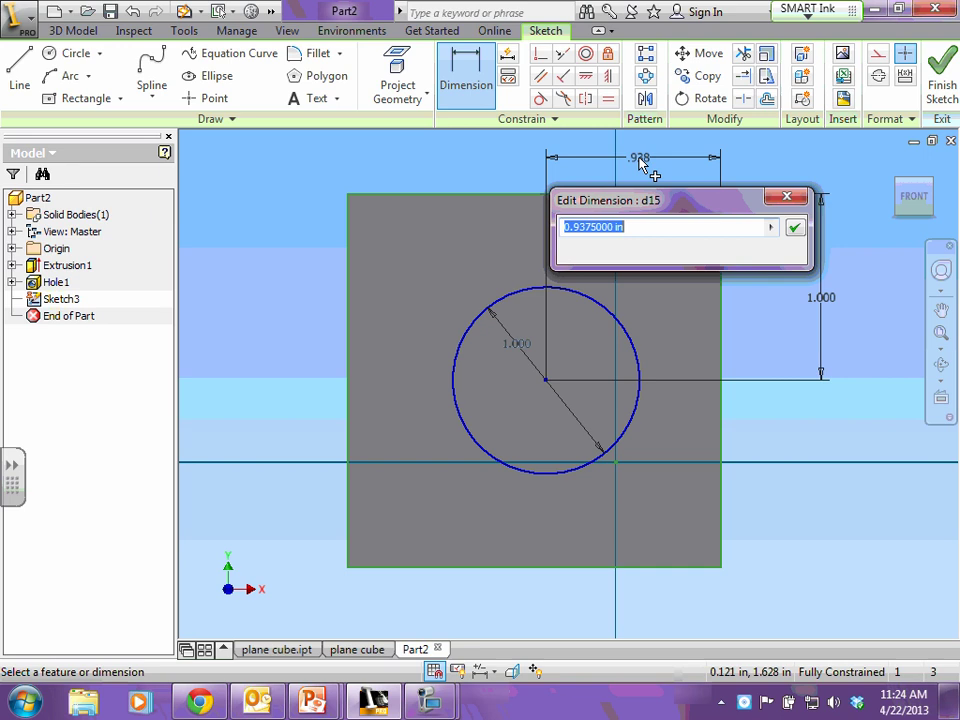
pyautogui.write('1')
pyautogui.press('Return')
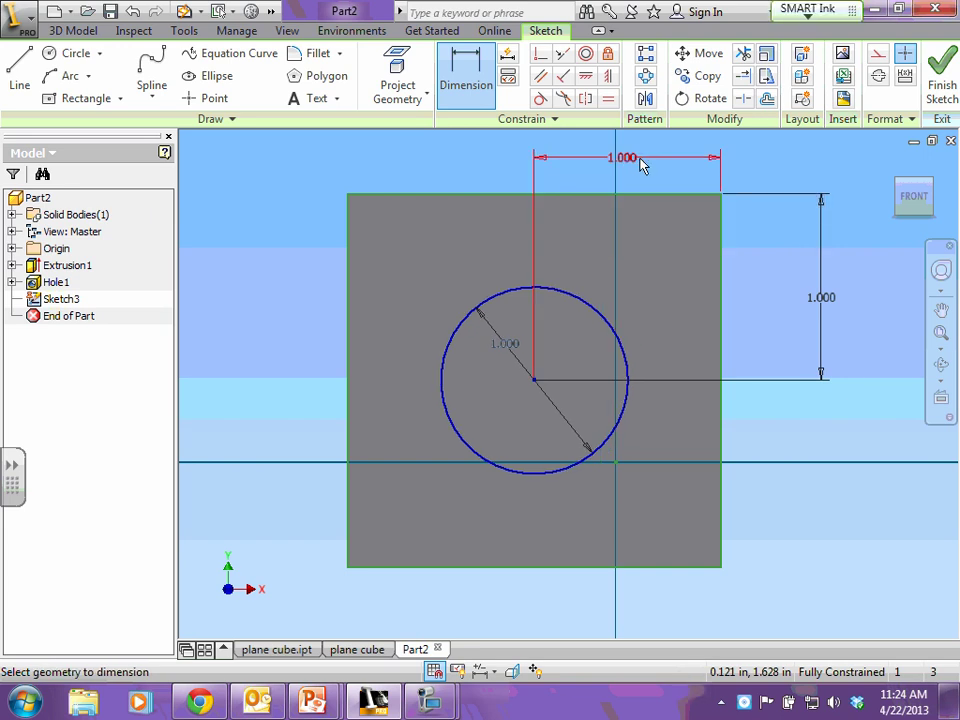
# - Finish the sketch and extrude the 1 in circle 0.5 in outward as a cylinder boss
pyautogui.click(940, 80)
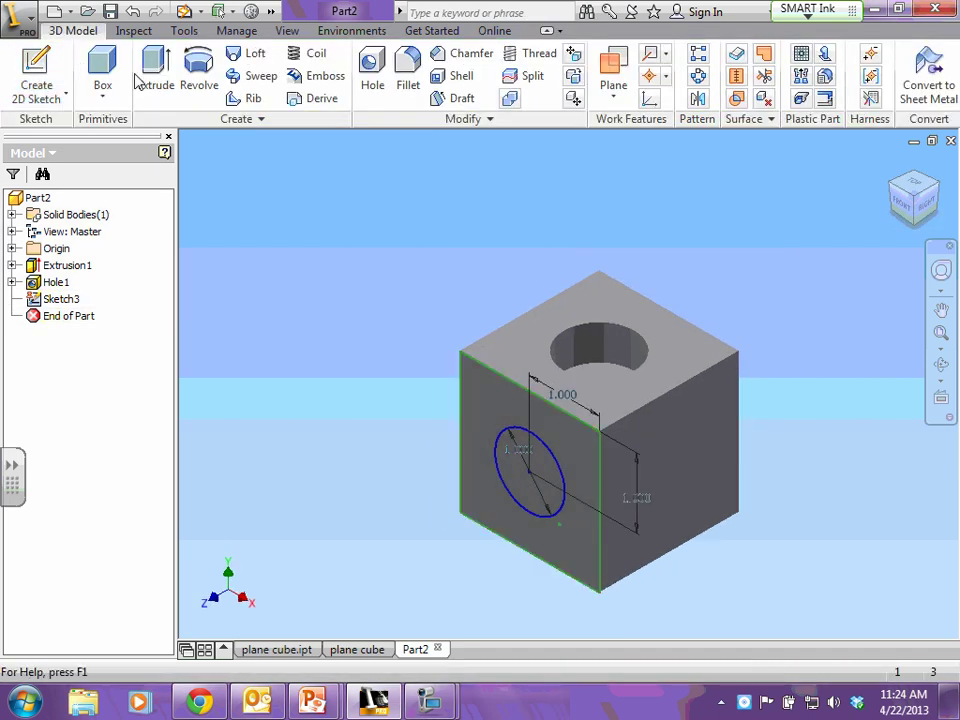
pyautogui.click(155, 70)
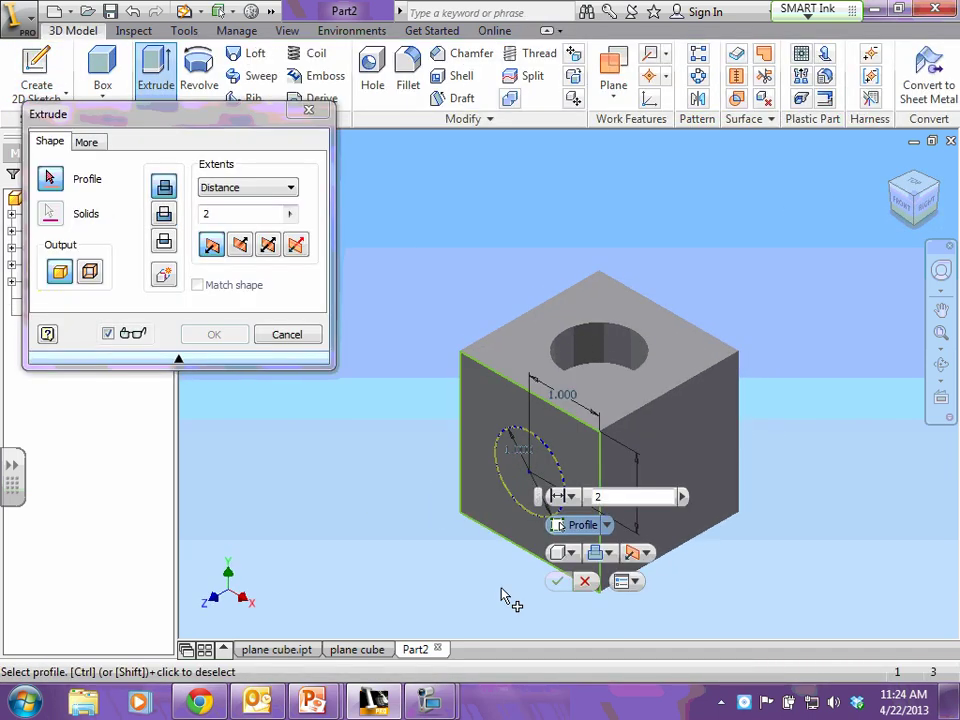
pyautogui.click(518, 466)
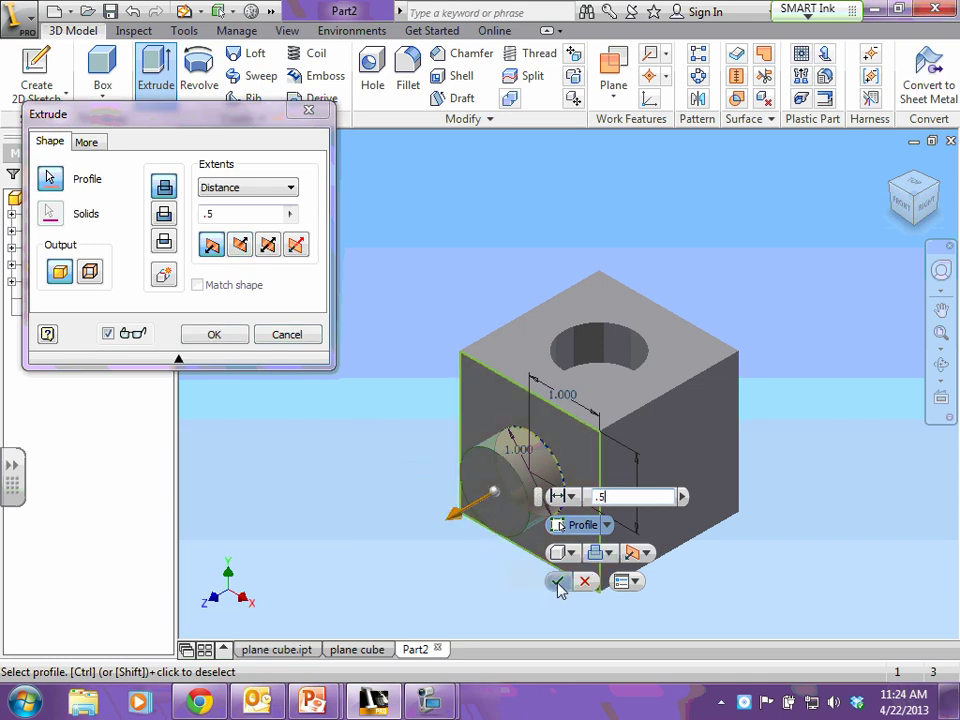
pyautogui.click(558, 586)
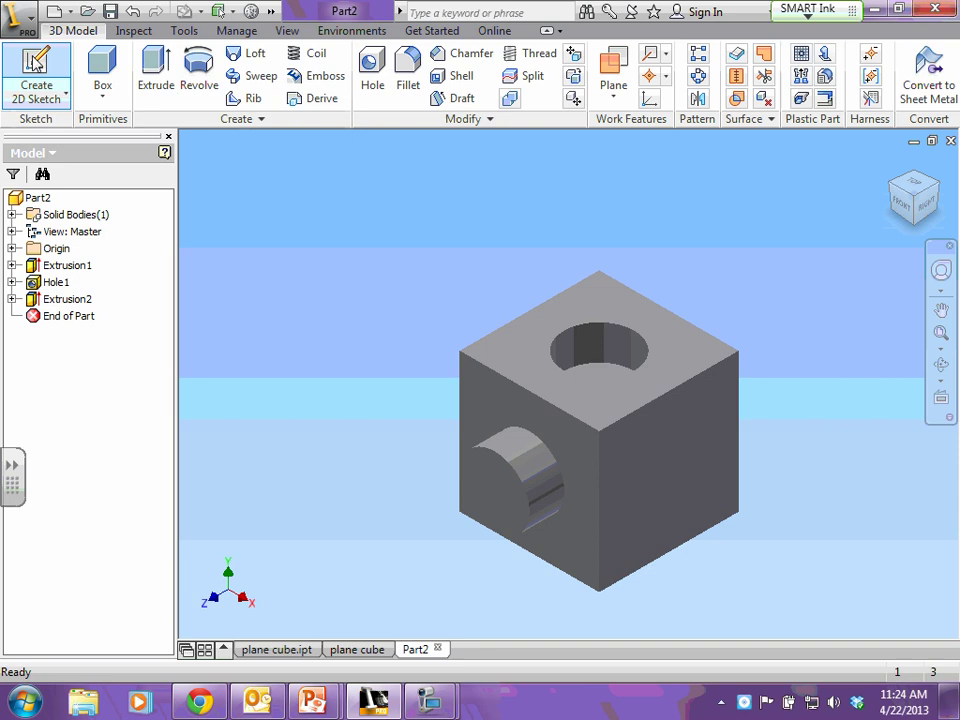
pyautogui.click(60, 95)
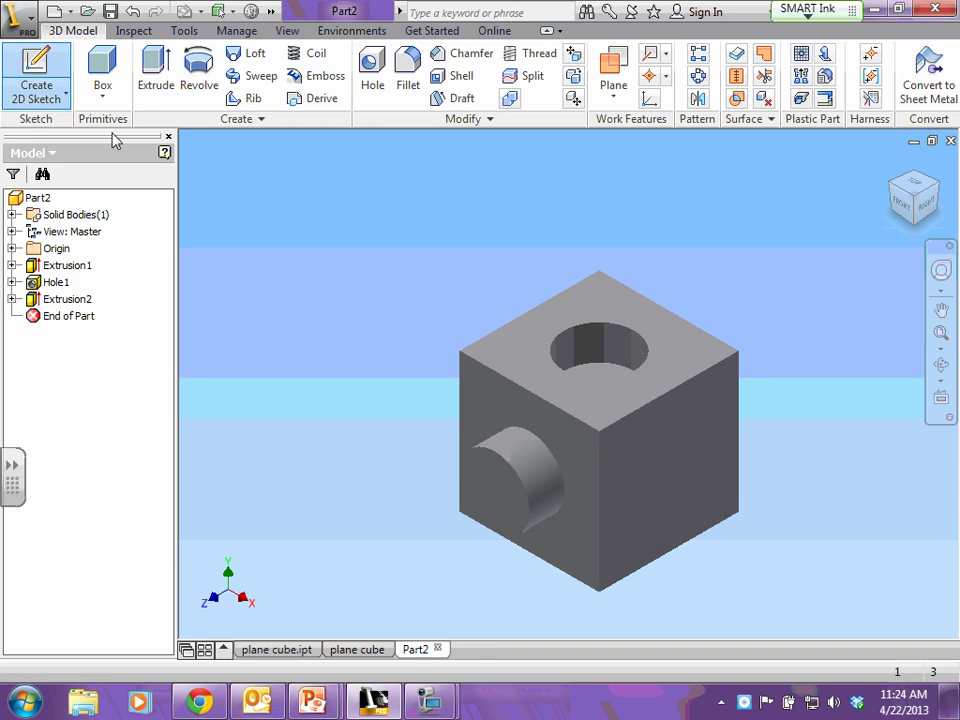
# - Start a sketch on the cube's right face and draw a 1 x 1 in center-point square
pyautogui.press('Escape')
pyautogui.click(36, 85)
pyautogui.click(668, 472)
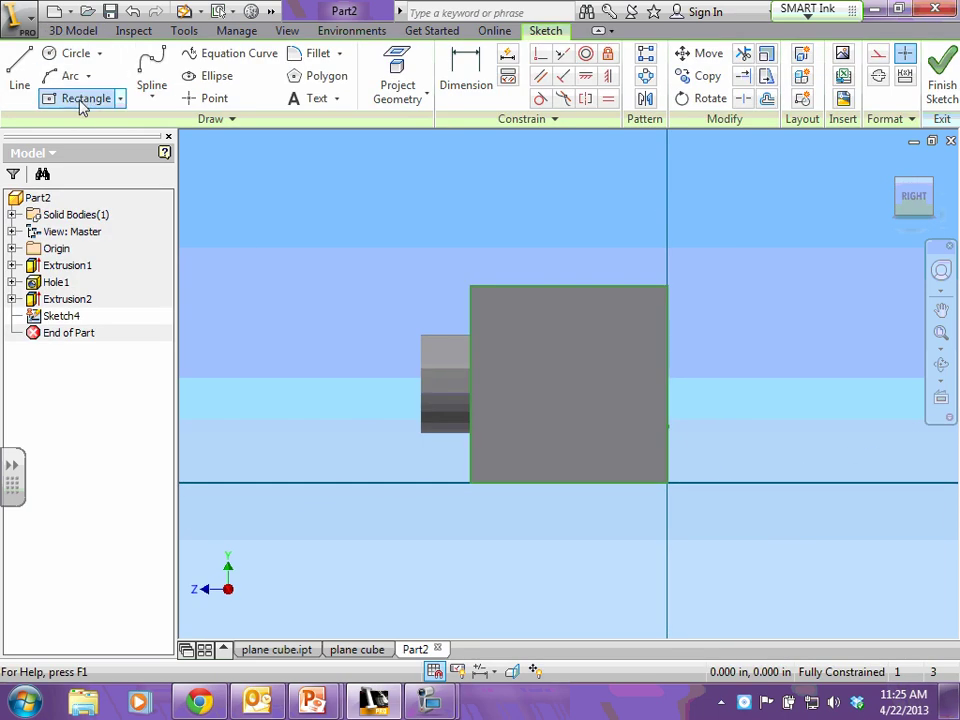
pyautogui.click(82, 104)
pyautogui.click(531, 346)
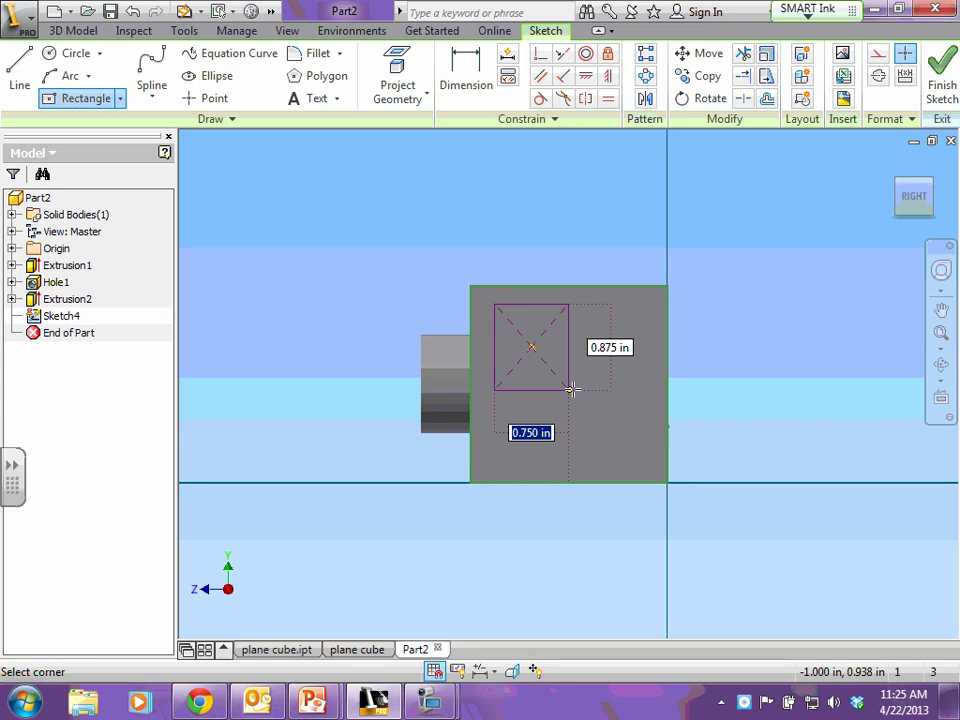
pyautogui.write('1')
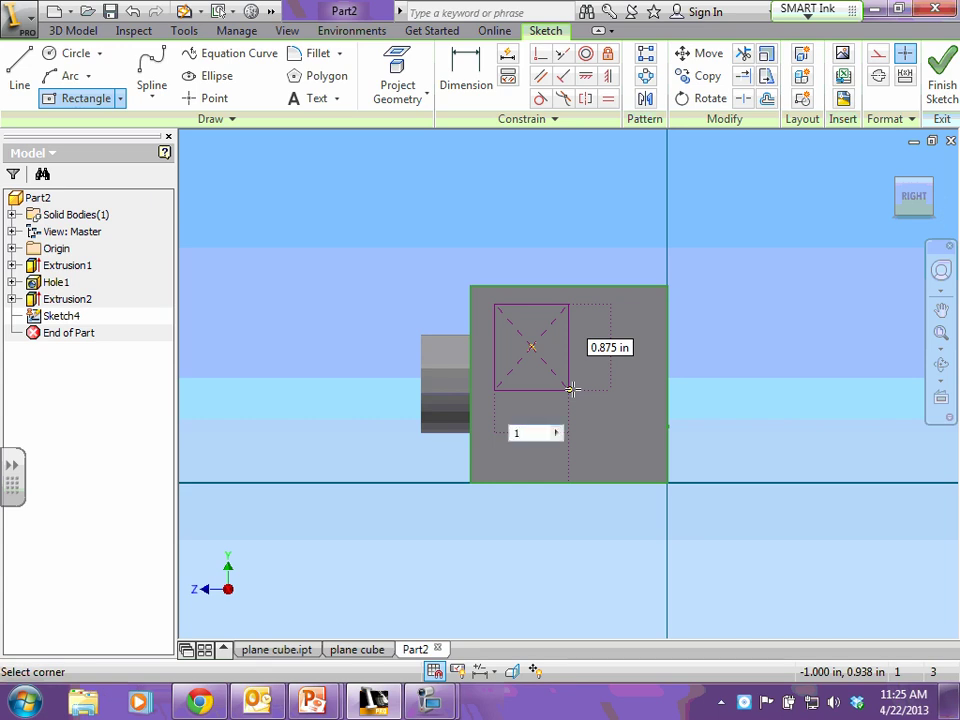
pyautogui.press('Tab')
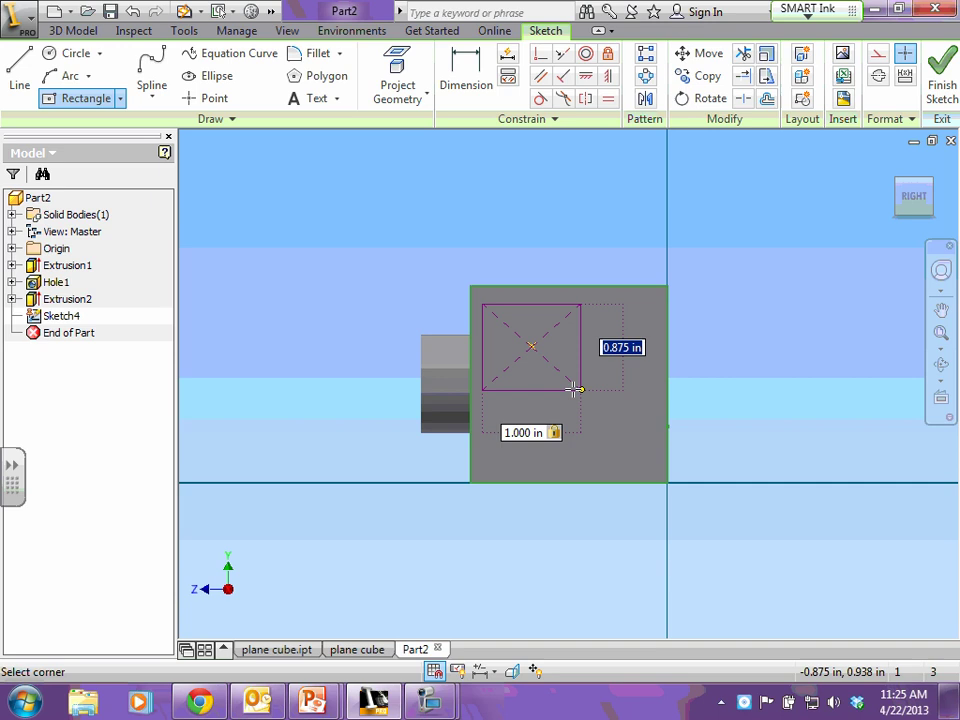
pyautogui.write('1')
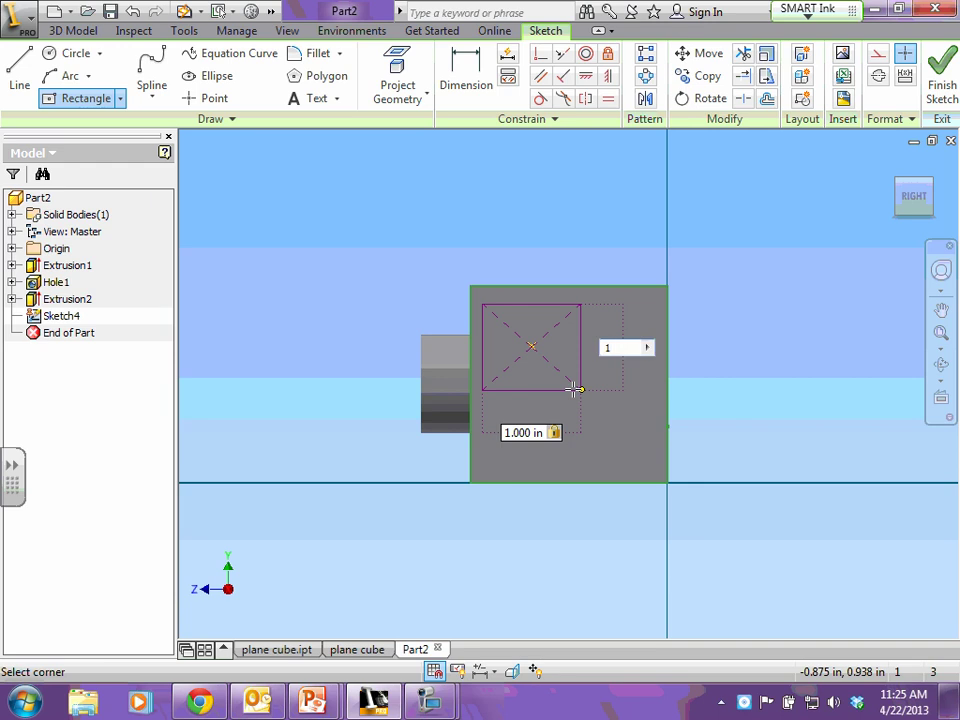
pyautogui.press('Return')
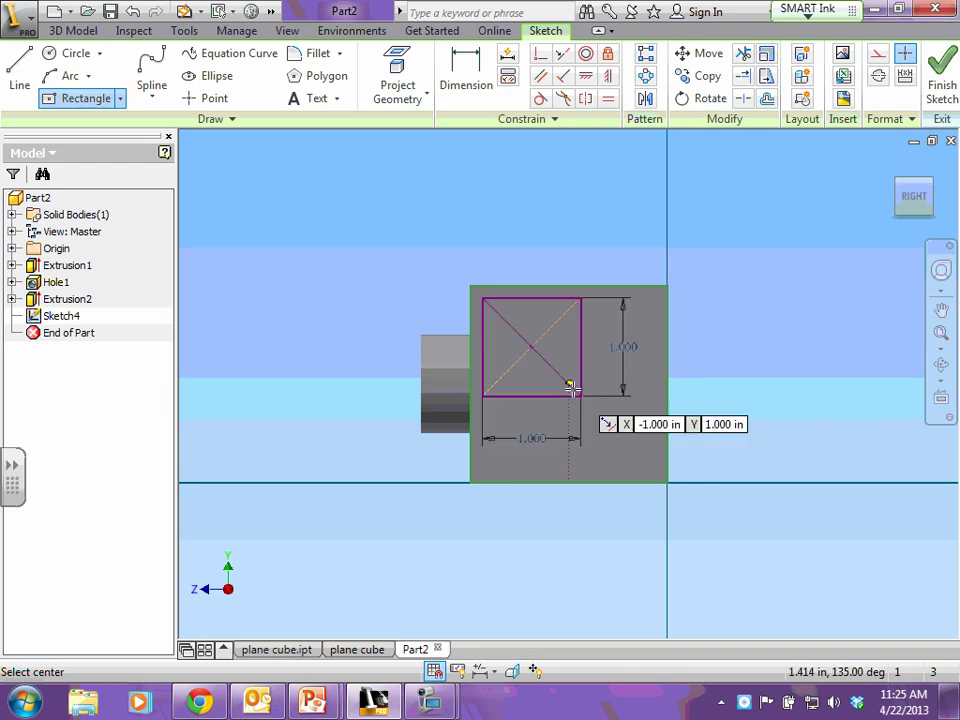
# - Dimension the square's right and top edges 0.5 in from the face's right and top edges
pyautogui.click(465, 80)
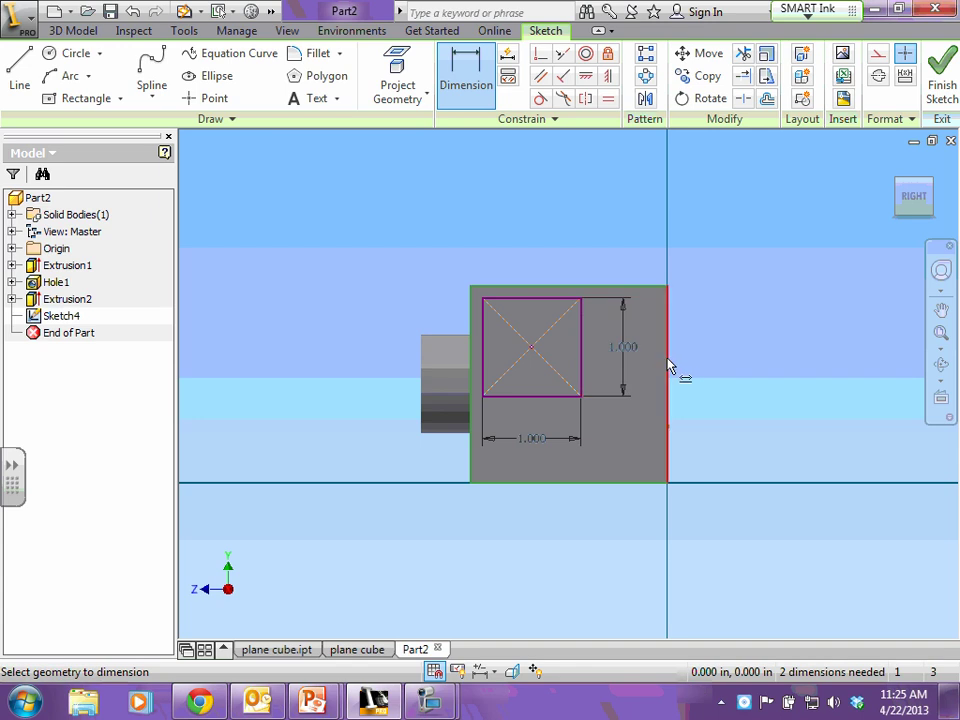
pyautogui.click(582, 361)
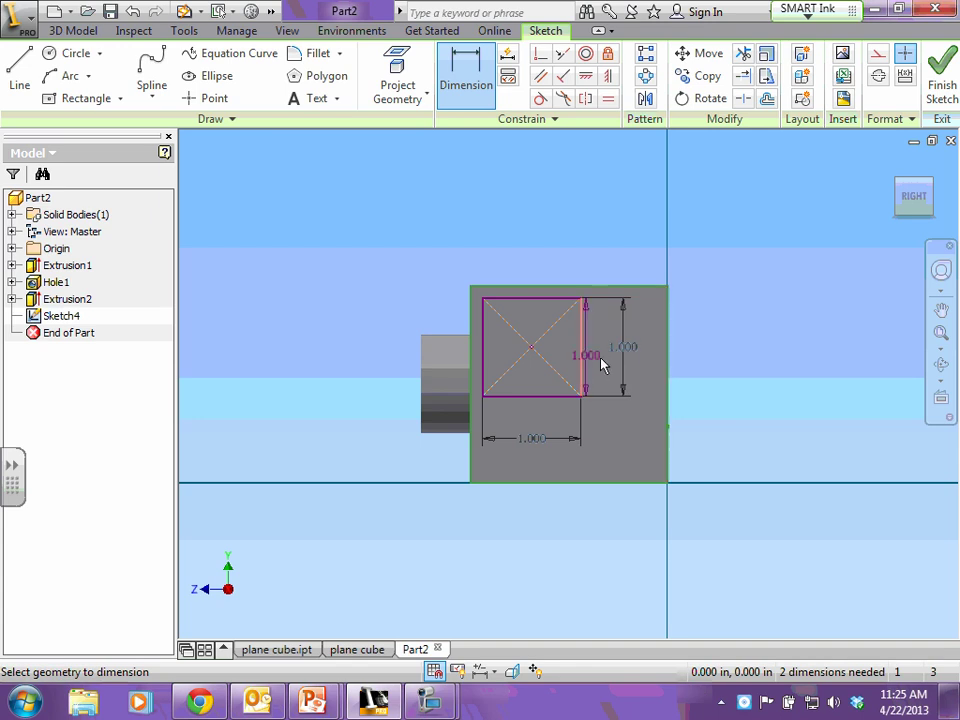
pyautogui.click(671, 373)
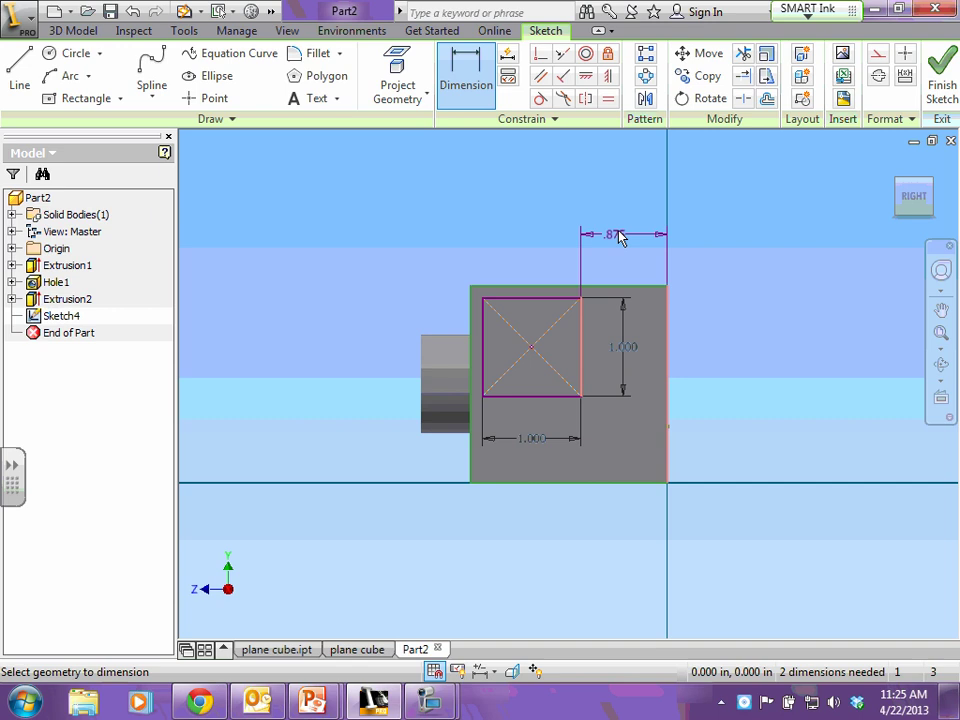
pyautogui.click(632, 217)
pyautogui.write('.5')
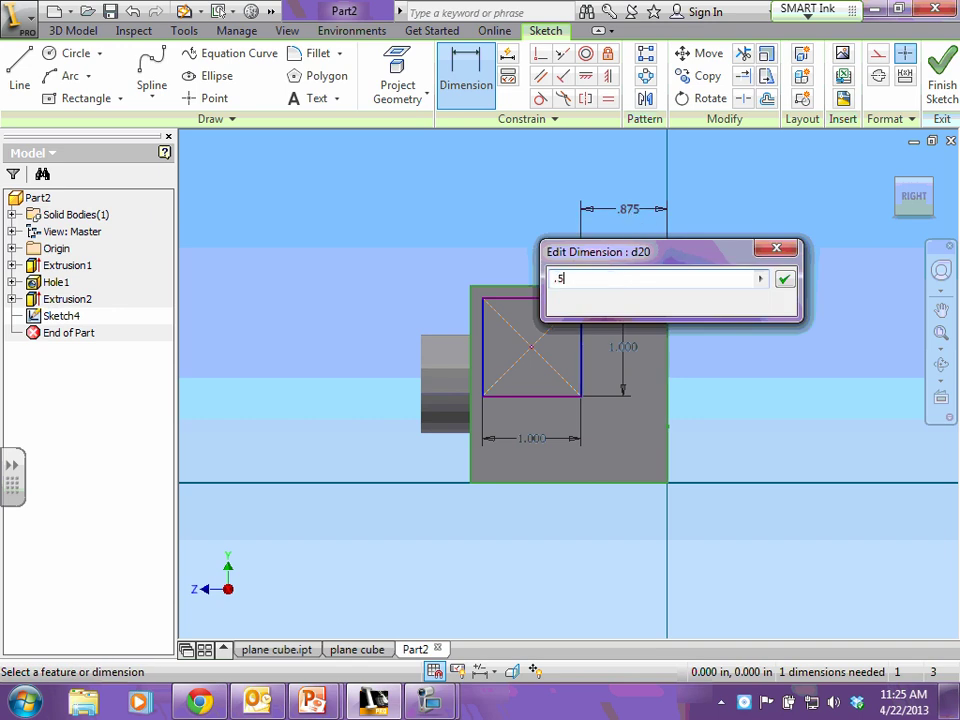
pyautogui.press('Return')
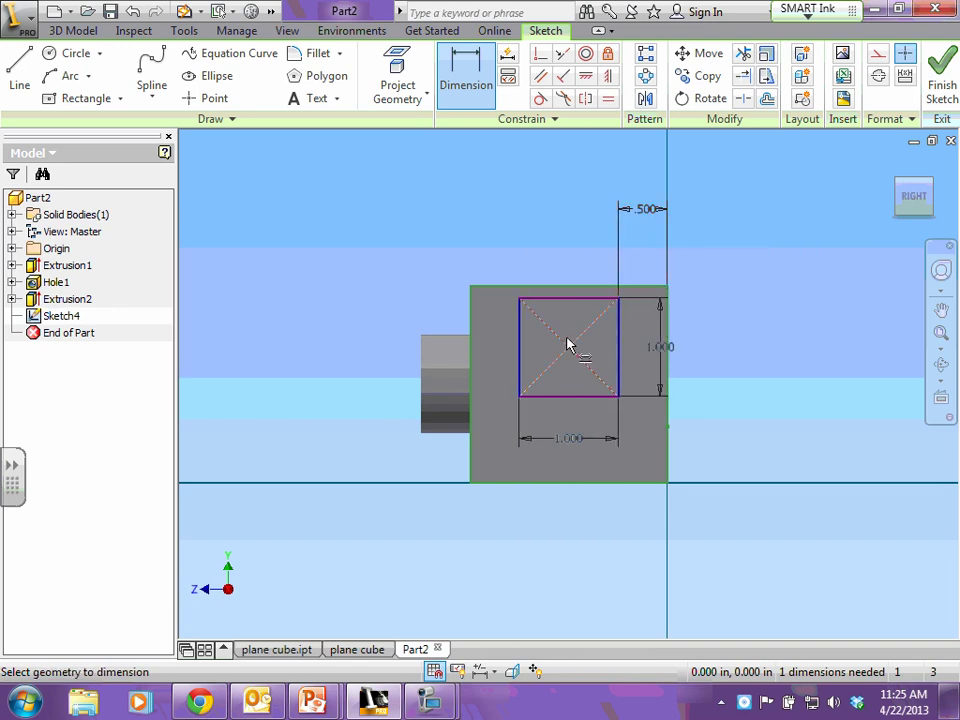
pyautogui.click(575, 299)
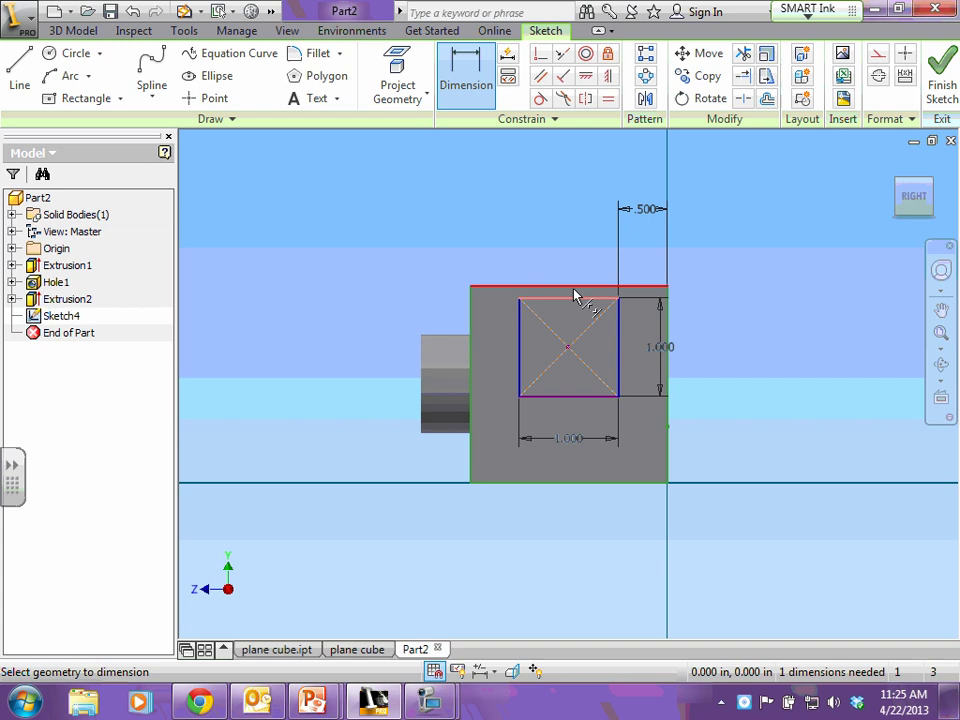
pyautogui.click(575, 290)
pyautogui.click(729, 296)
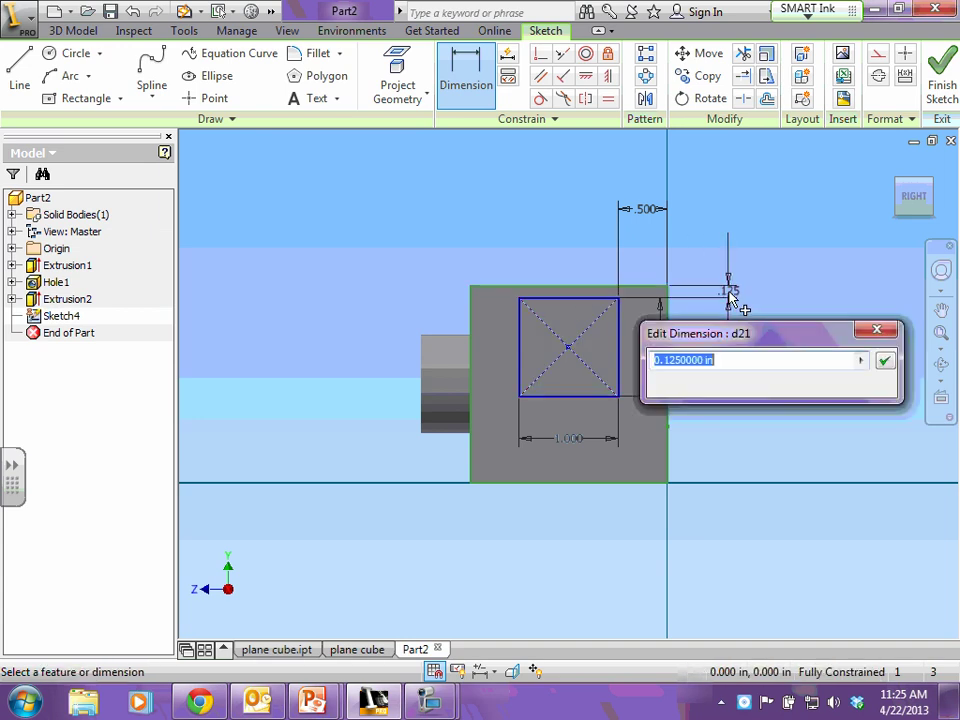
pyautogui.write('.5')
pyautogui.press('Return')
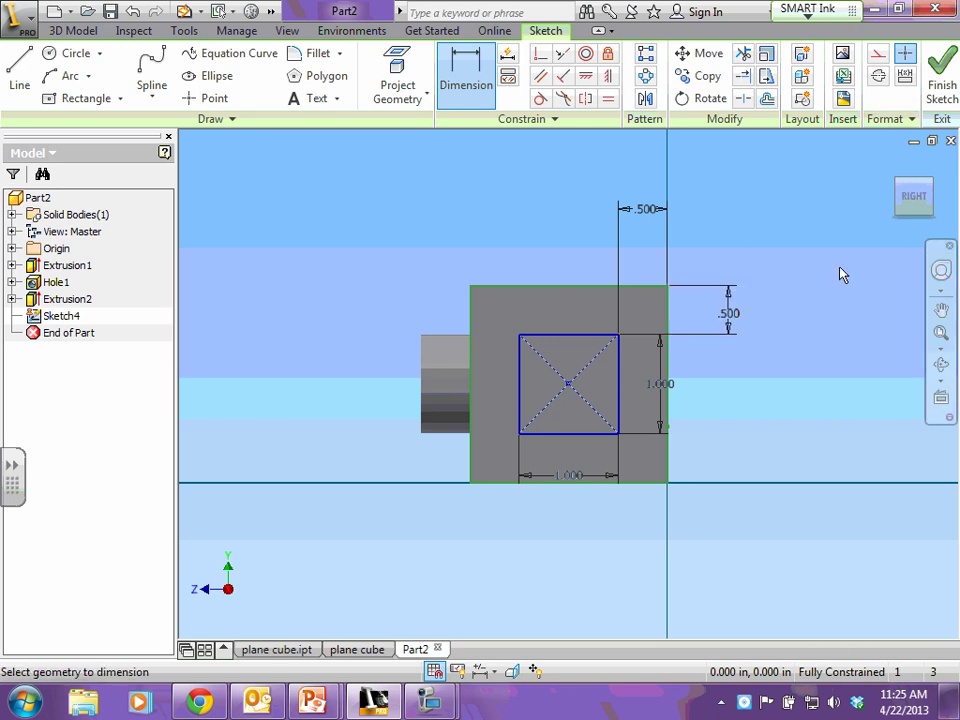
# - Finish the sketch and extrude the 1 in square 0.5 in out of the right face
pyautogui.click(941, 75)
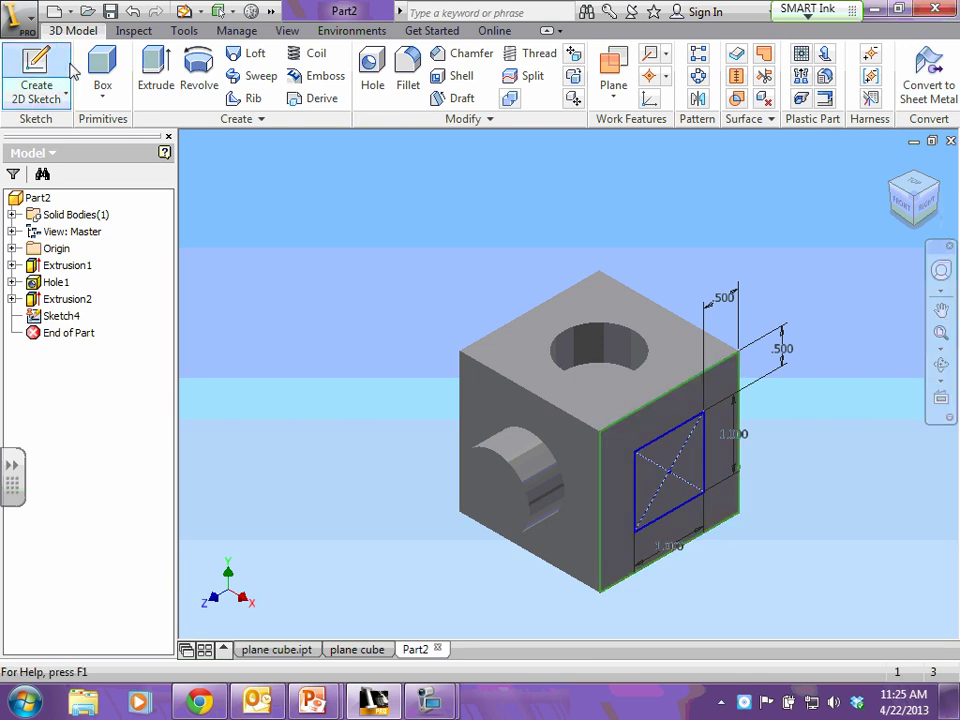
pyautogui.click(157, 68)
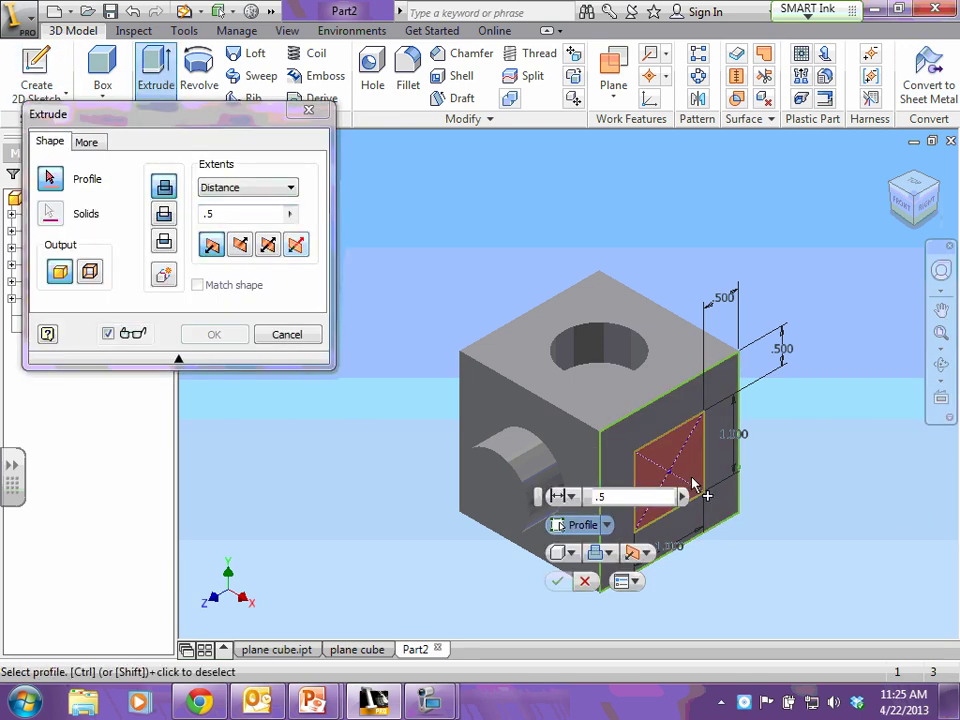
pyautogui.click(660, 468)
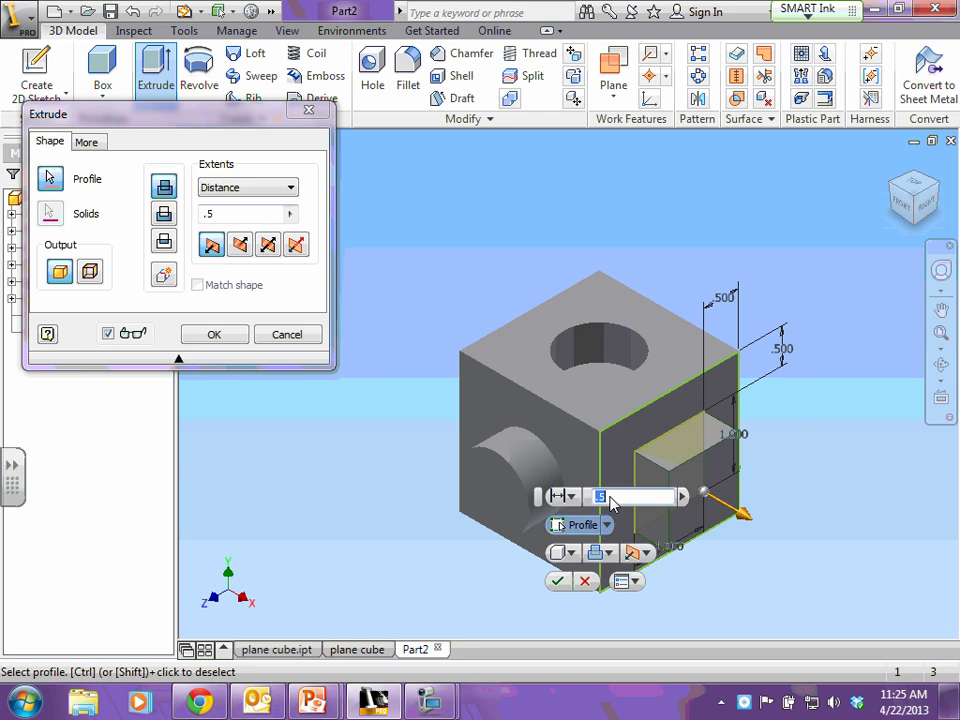
pyautogui.click(558, 584)
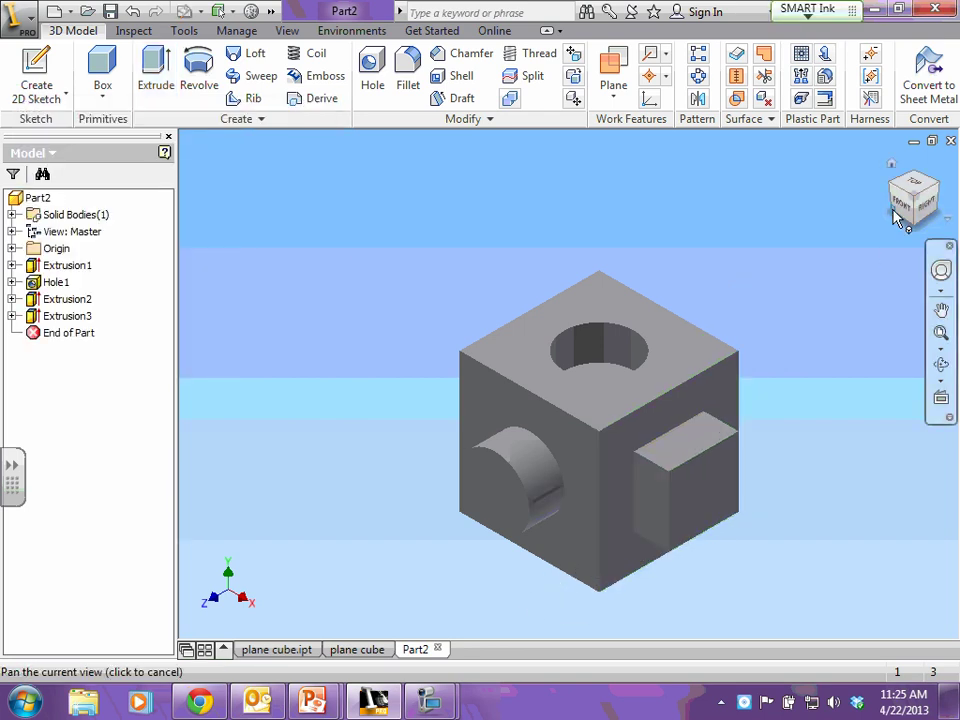